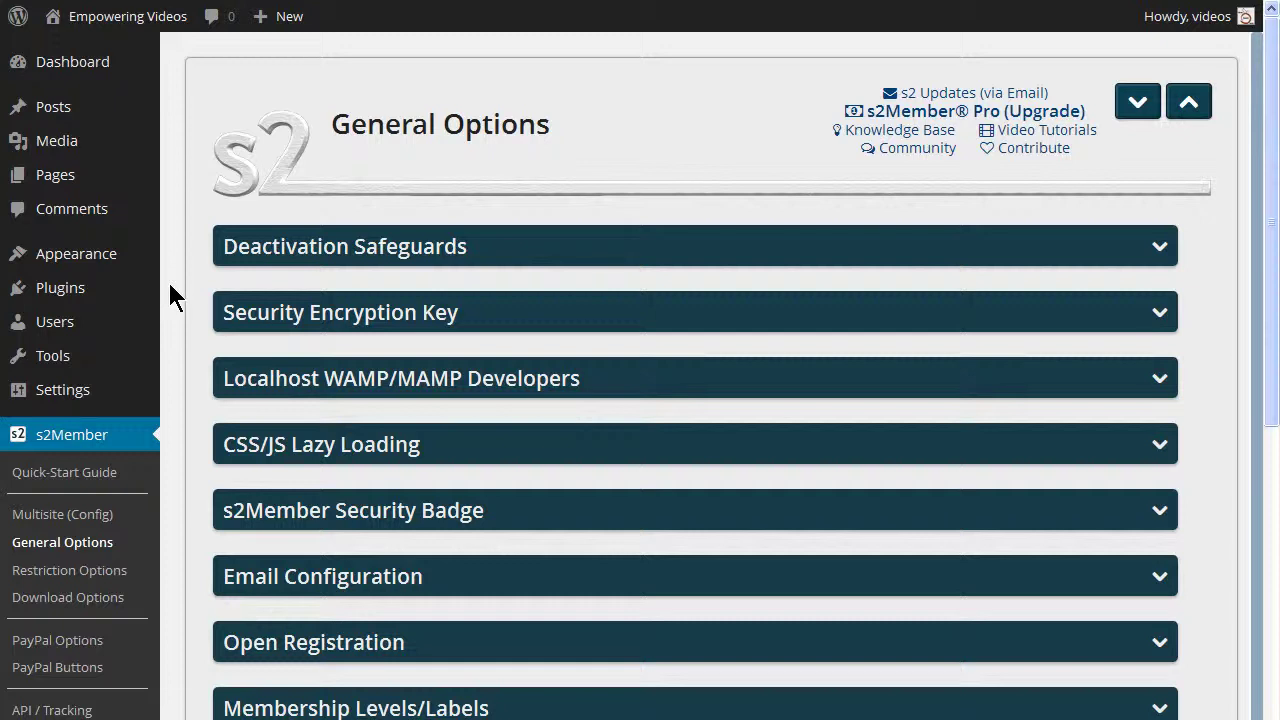
# Step: Search for updraftplus, then install and activate UpdraftPlus - WordPress Backup and Restoration 1.8.8
pyautogui.moveTo(110, 300)
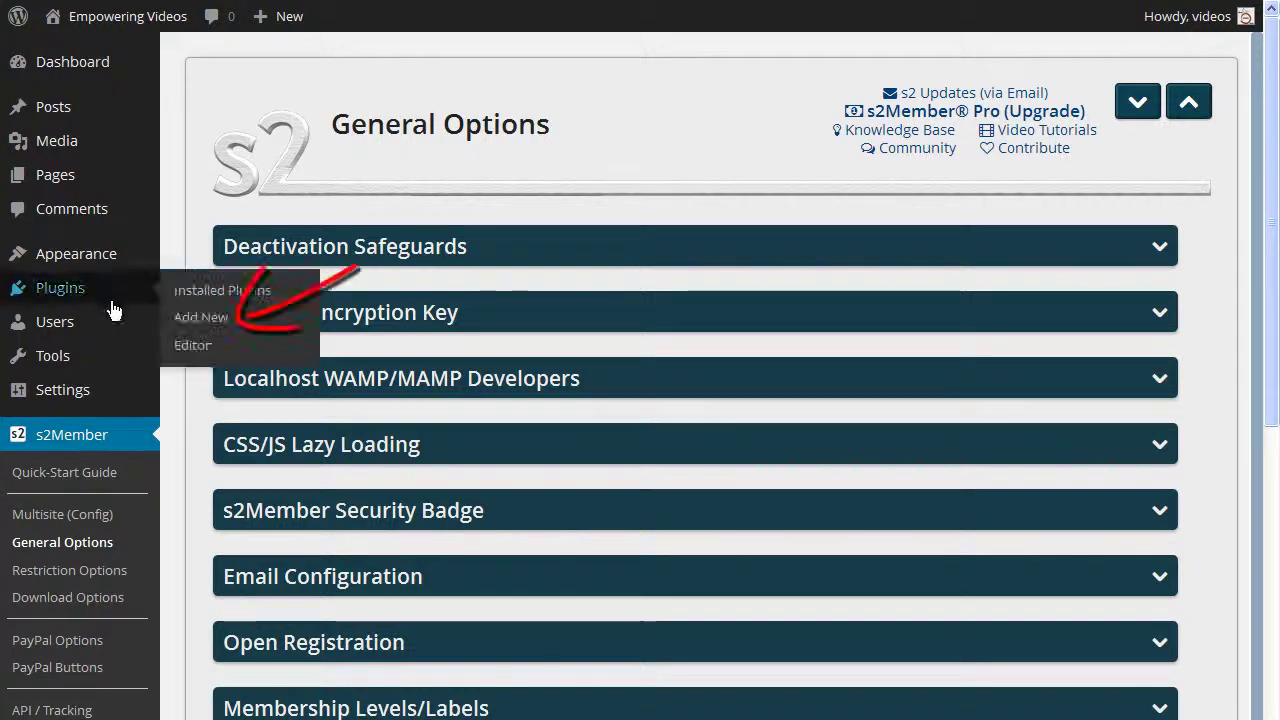
pyautogui.click(212, 326)
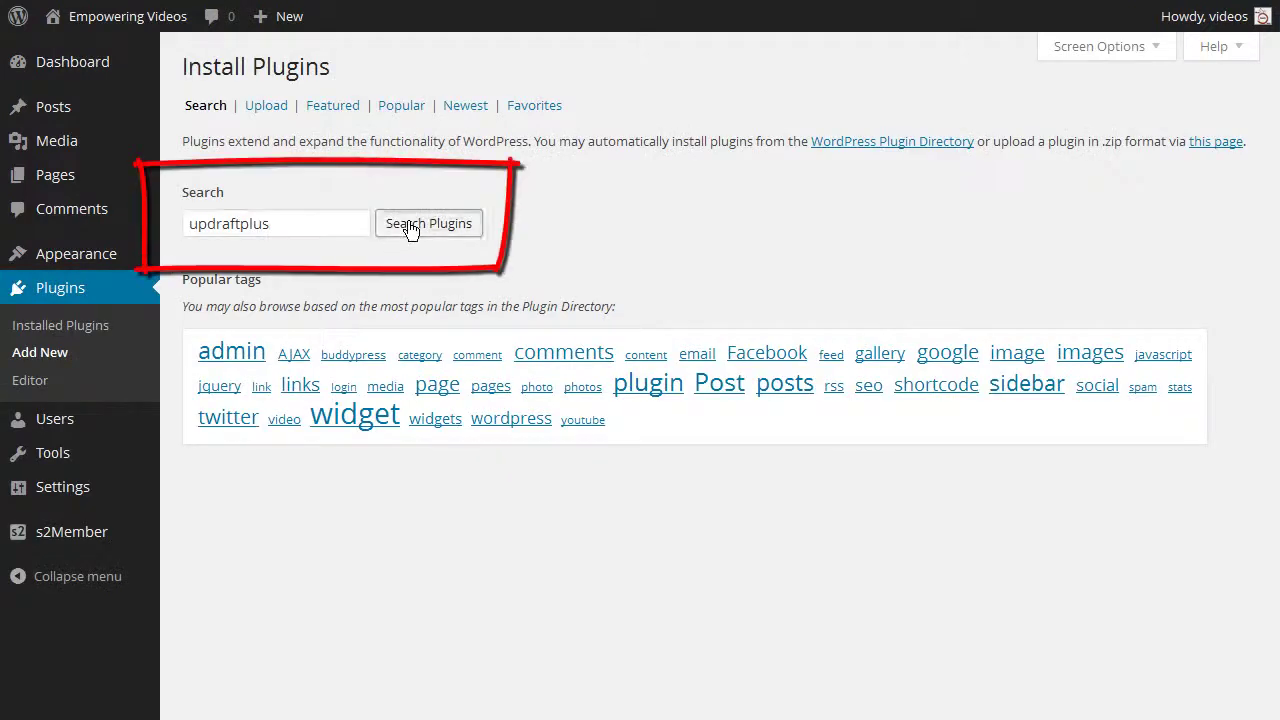
pyautogui.click(410, 228)
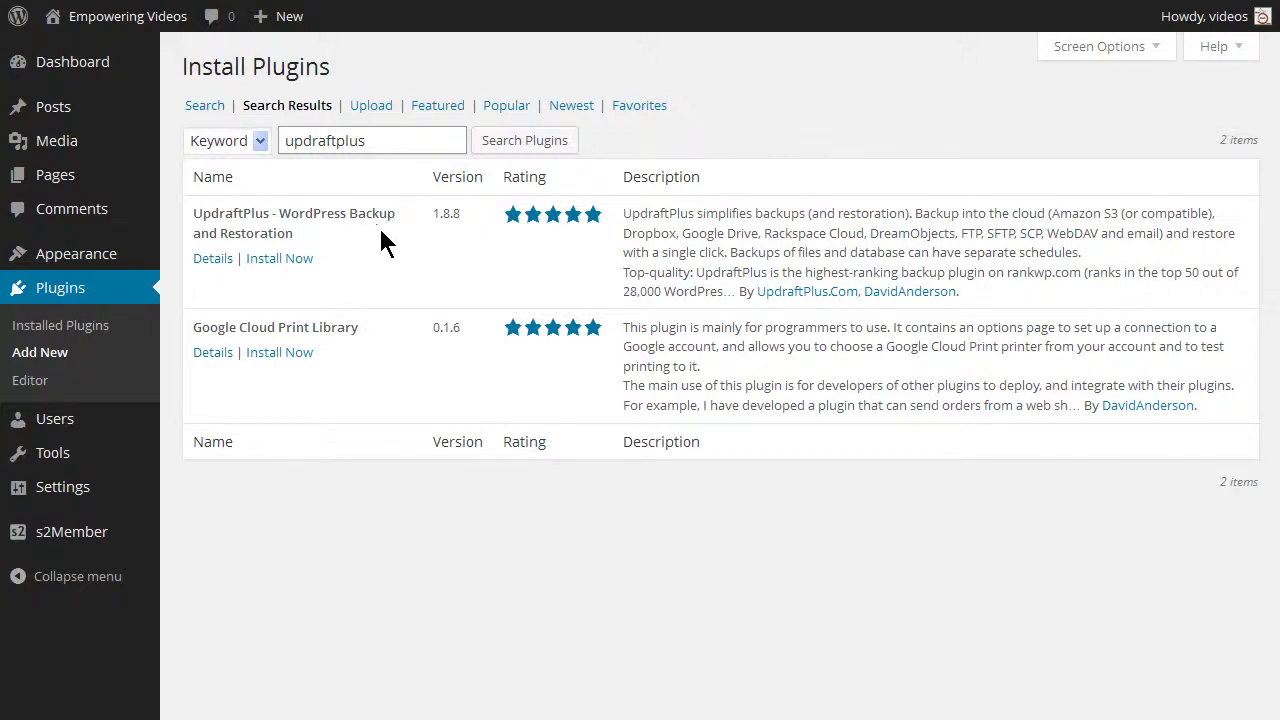
pyautogui.click(281, 259)
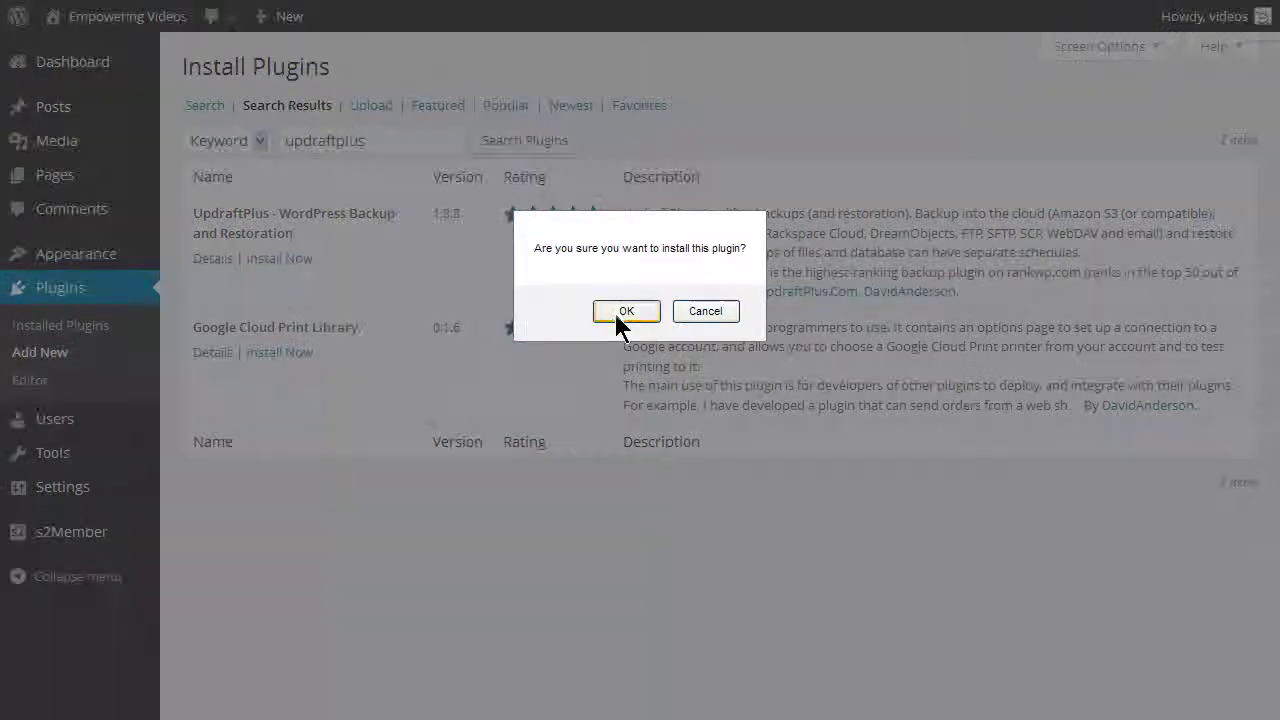
pyautogui.click(612, 310)
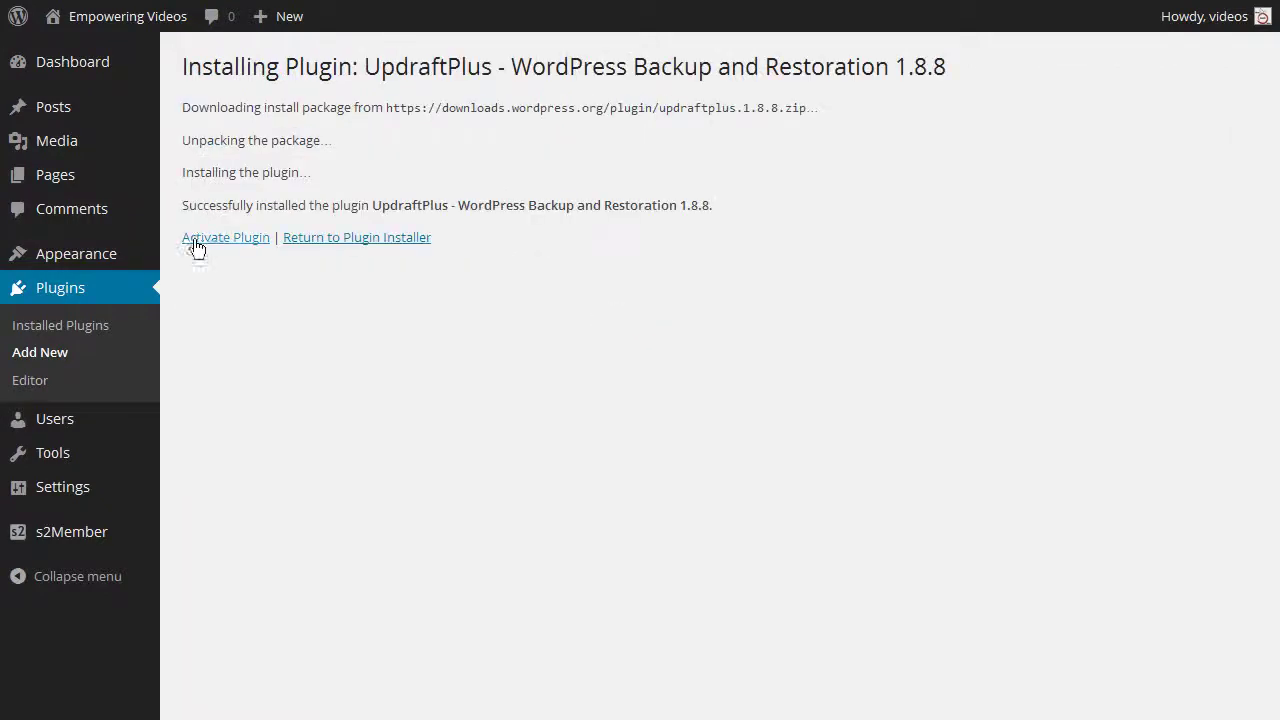
pyautogui.click(200, 245)
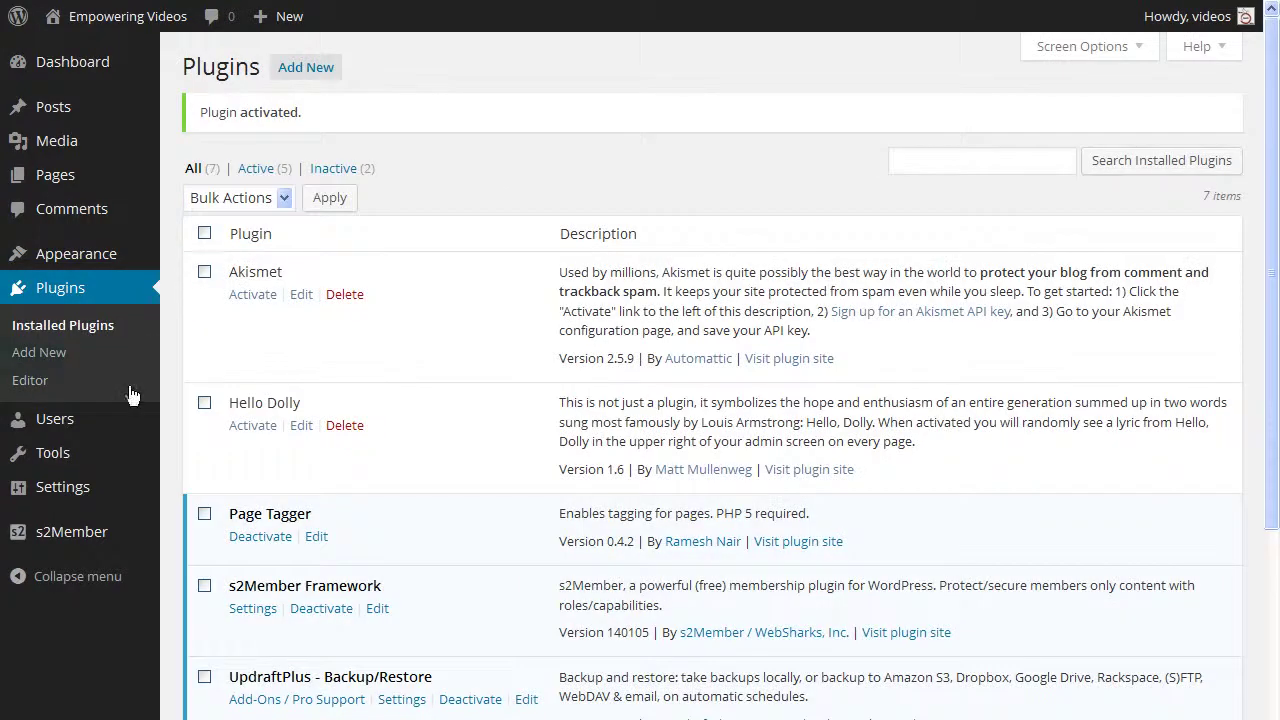
# Step: Open Settings > UpdraftPlus Backups and review the backup schedule and remote storage options
pyautogui.moveTo(110, 488)
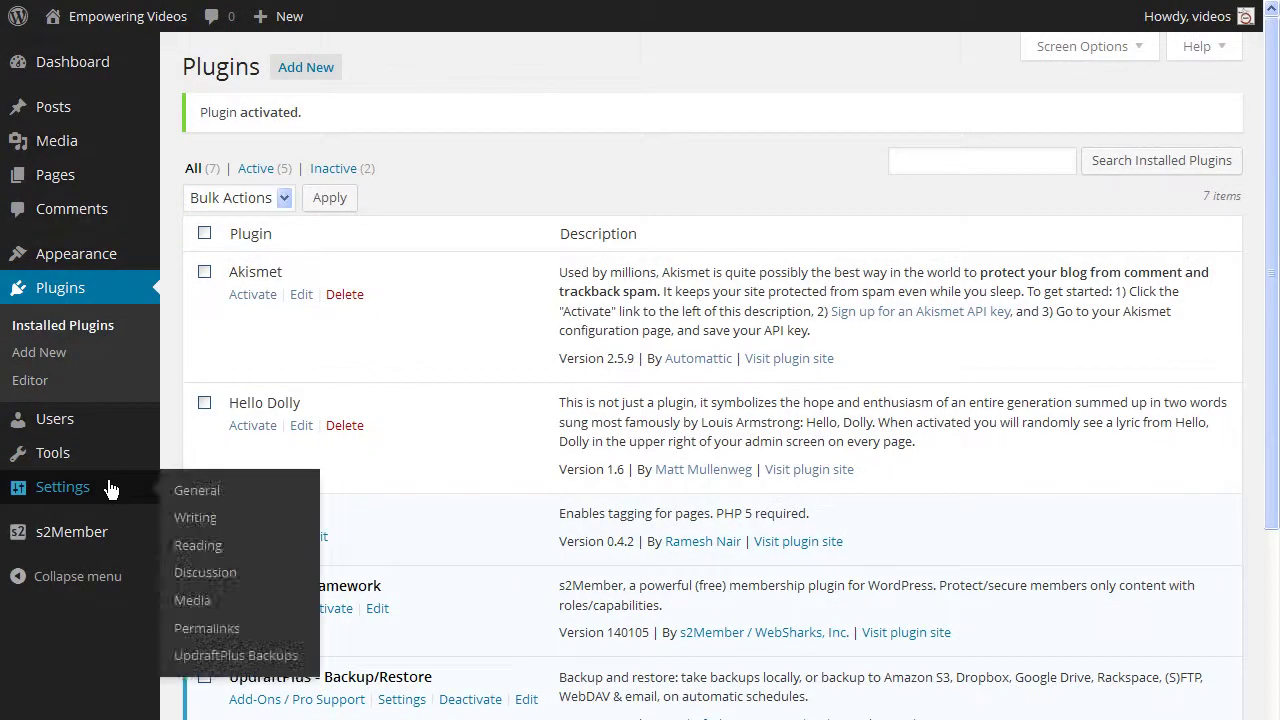
pyautogui.click(198, 658)
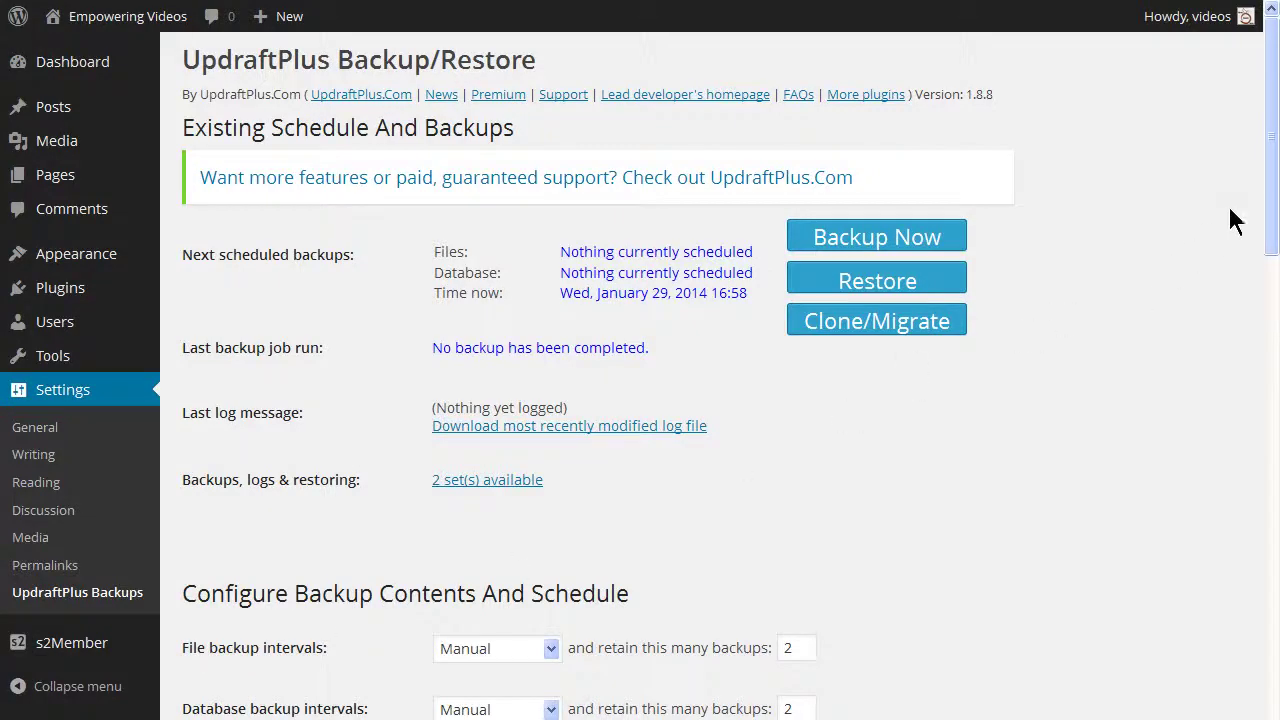
pyautogui.moveTo(1268, 214); pyautogui.dragTo(1237, 700)
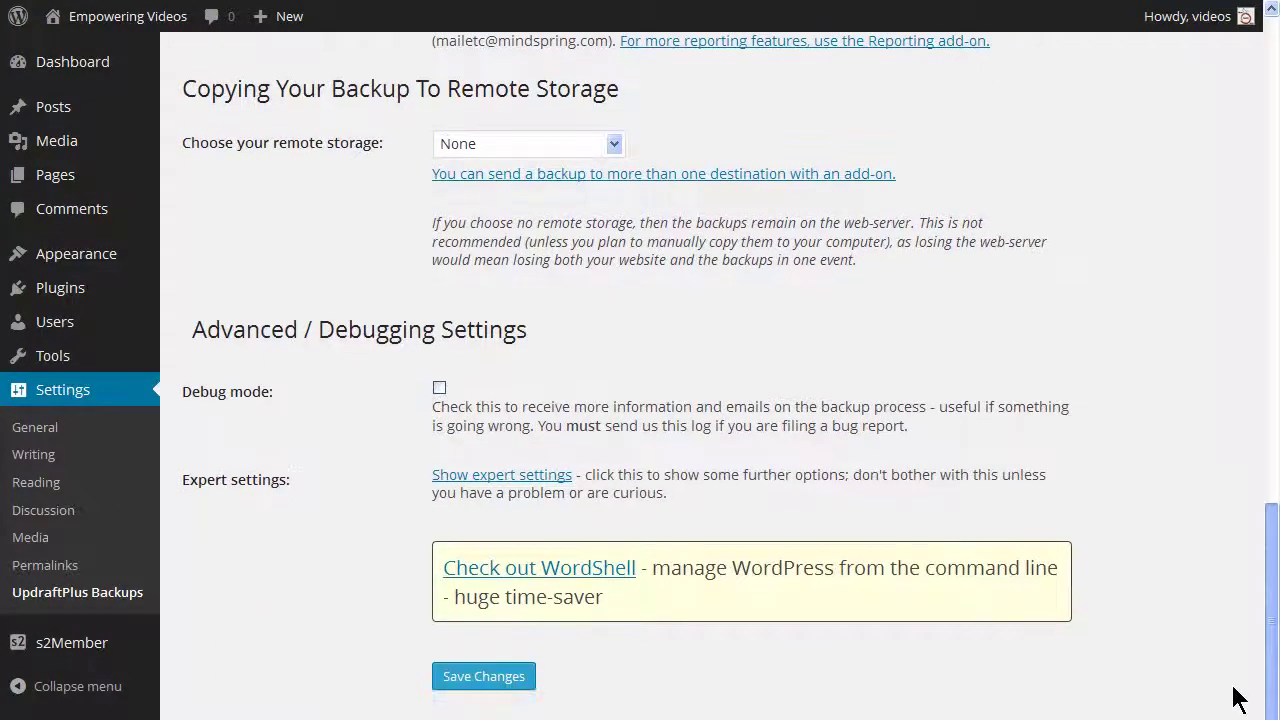
pyautogui.scroll(15, 1237, 700)
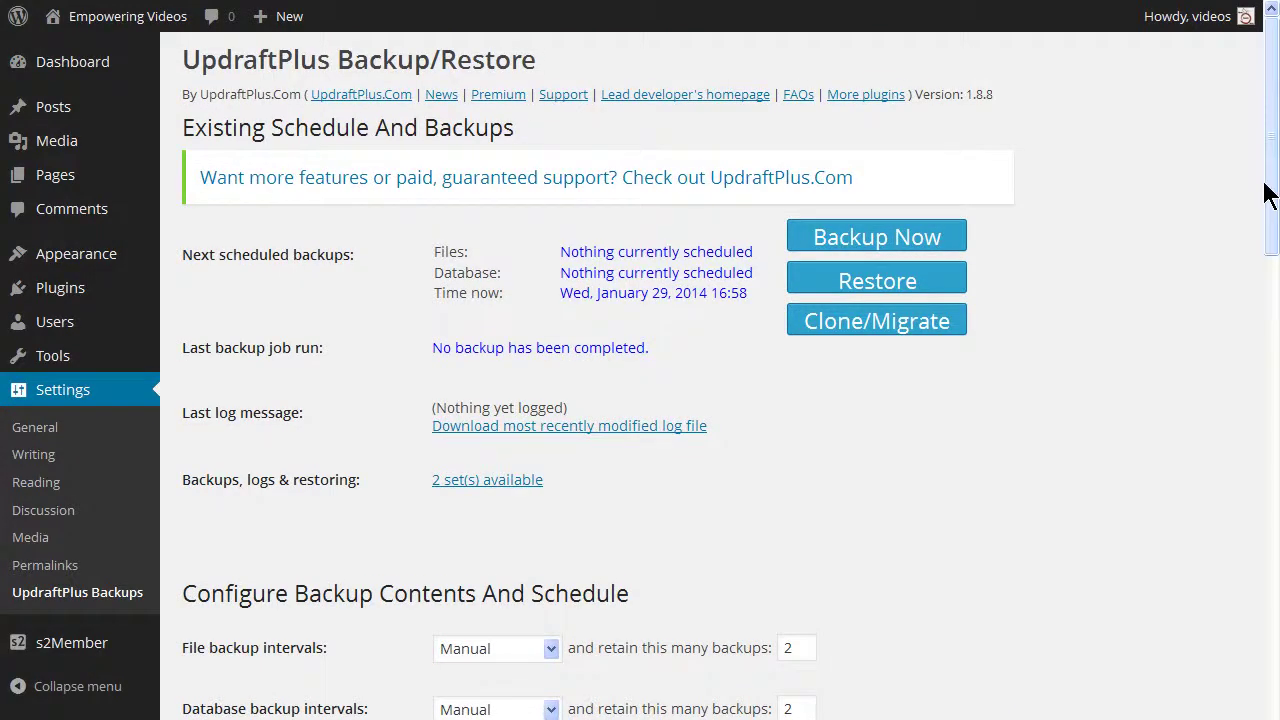
pyautogui.moveTo(1268, 194); pyautogui.dragTo(1271, 637)
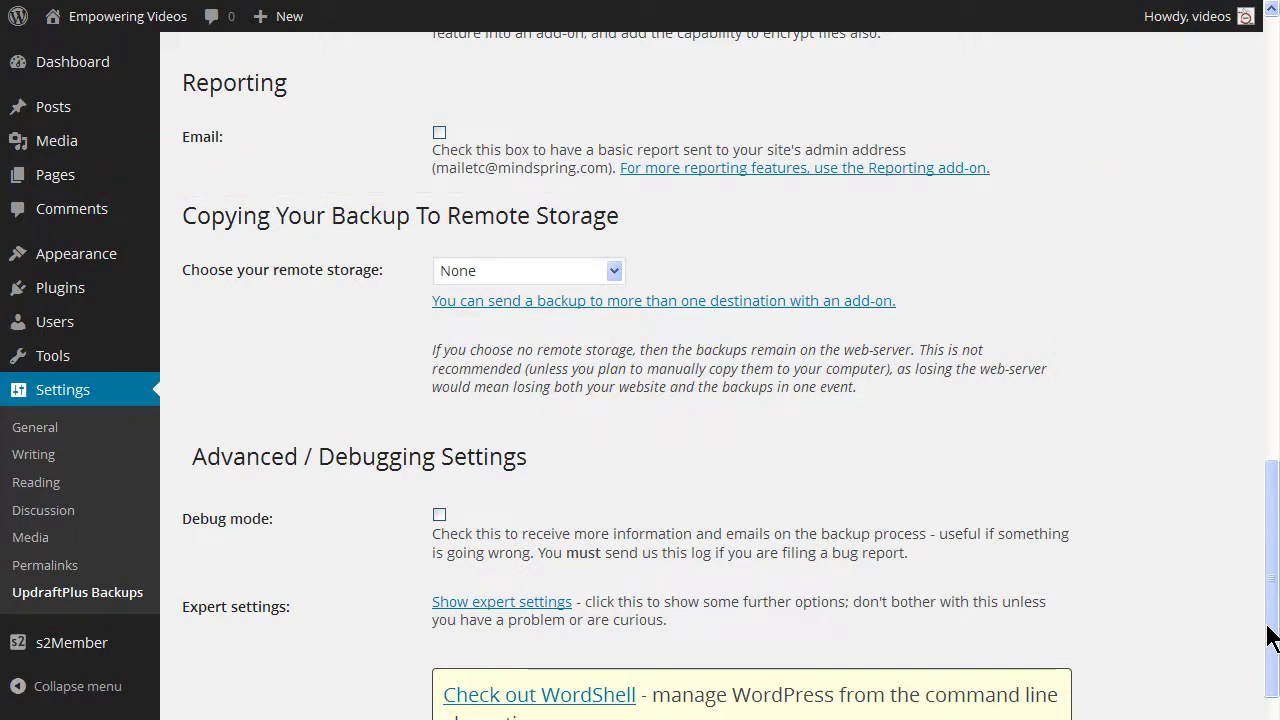
# Step: Choose Amazon S3 as the remote storage destination and scroll to its key fields
pyautogui.click(611, 277)
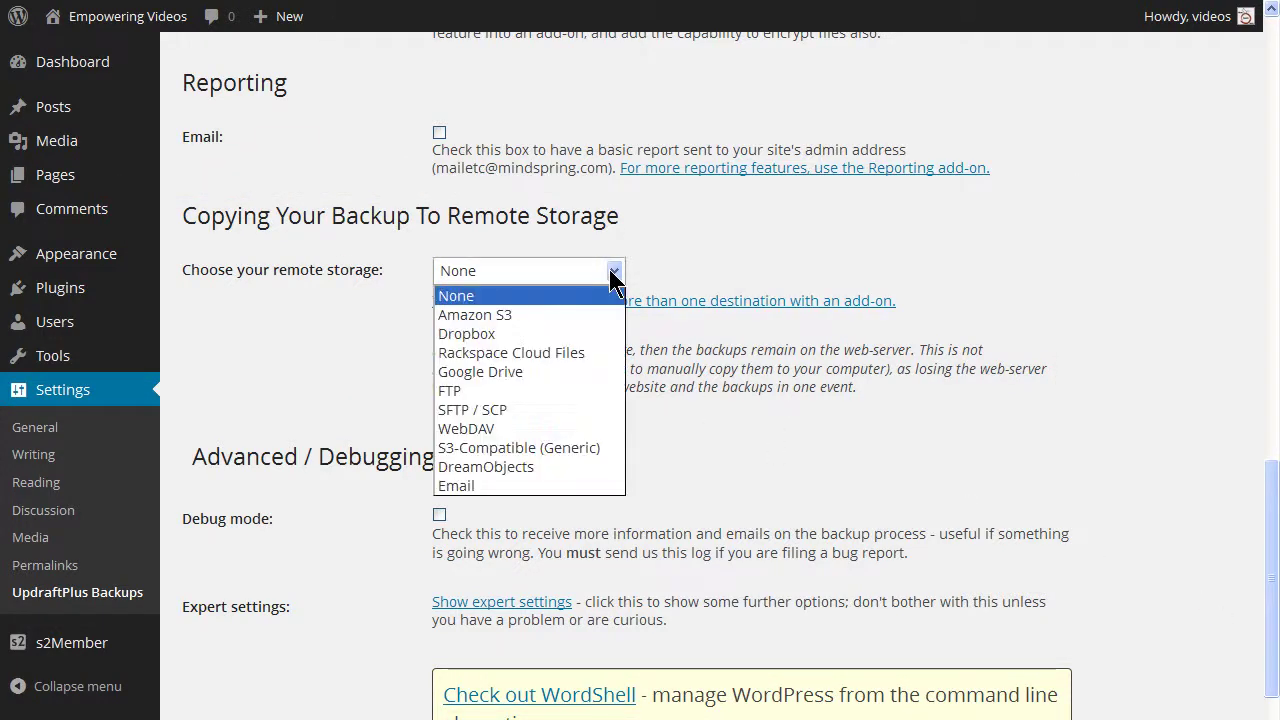
pyautogui.click(481, 316)
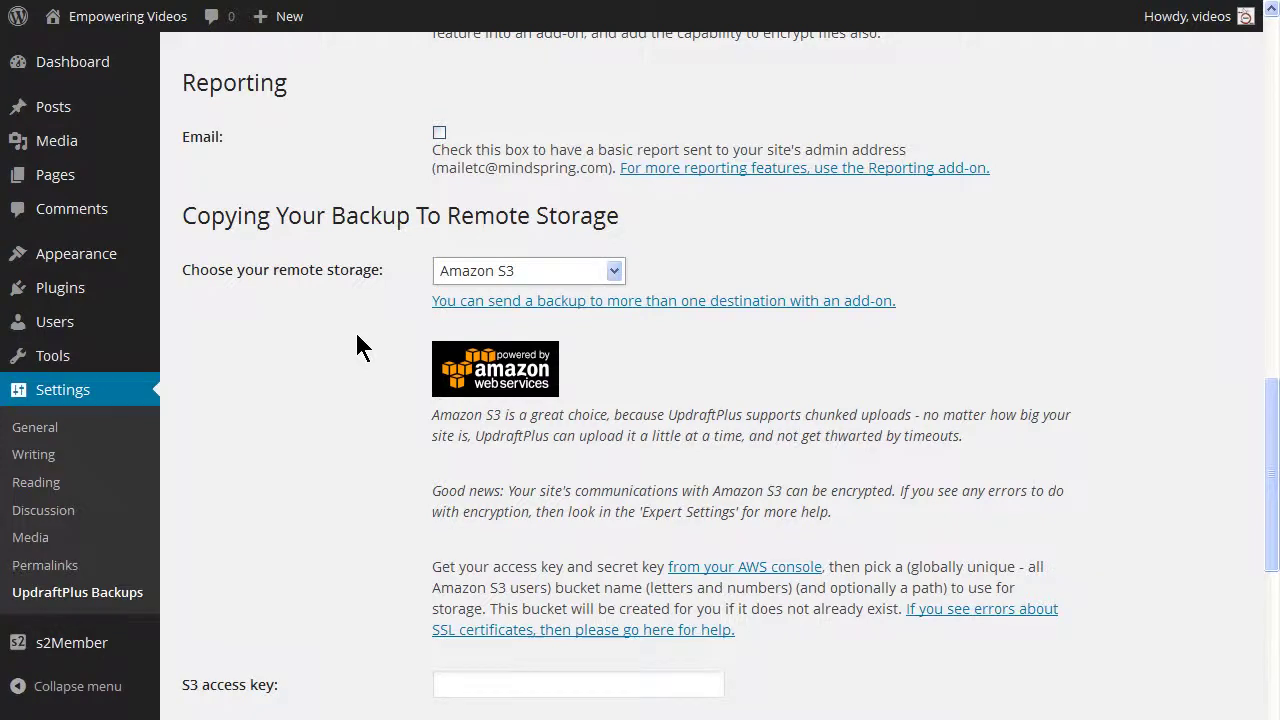
pyautogui.scroll(-3, 358, 336)
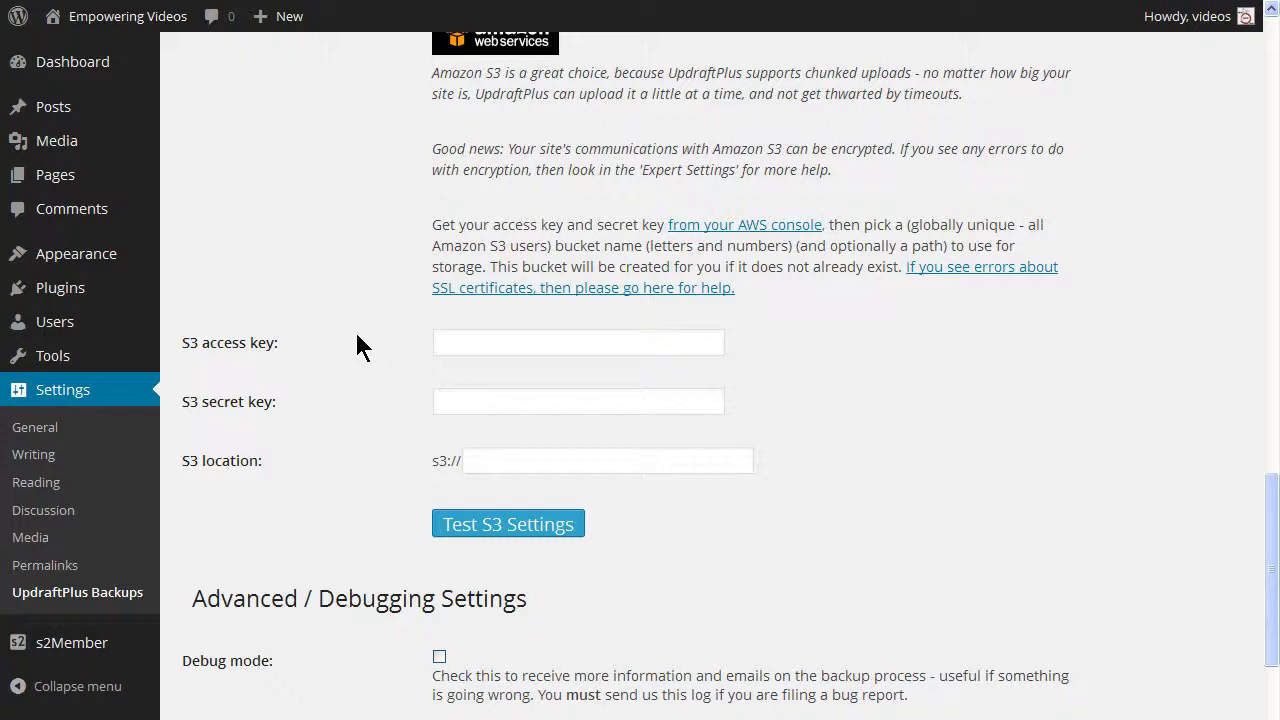
# Step: Copy the access key from rootke.csv into the S3 access key field
pyautogui.hotkey('alt', 'Tab')
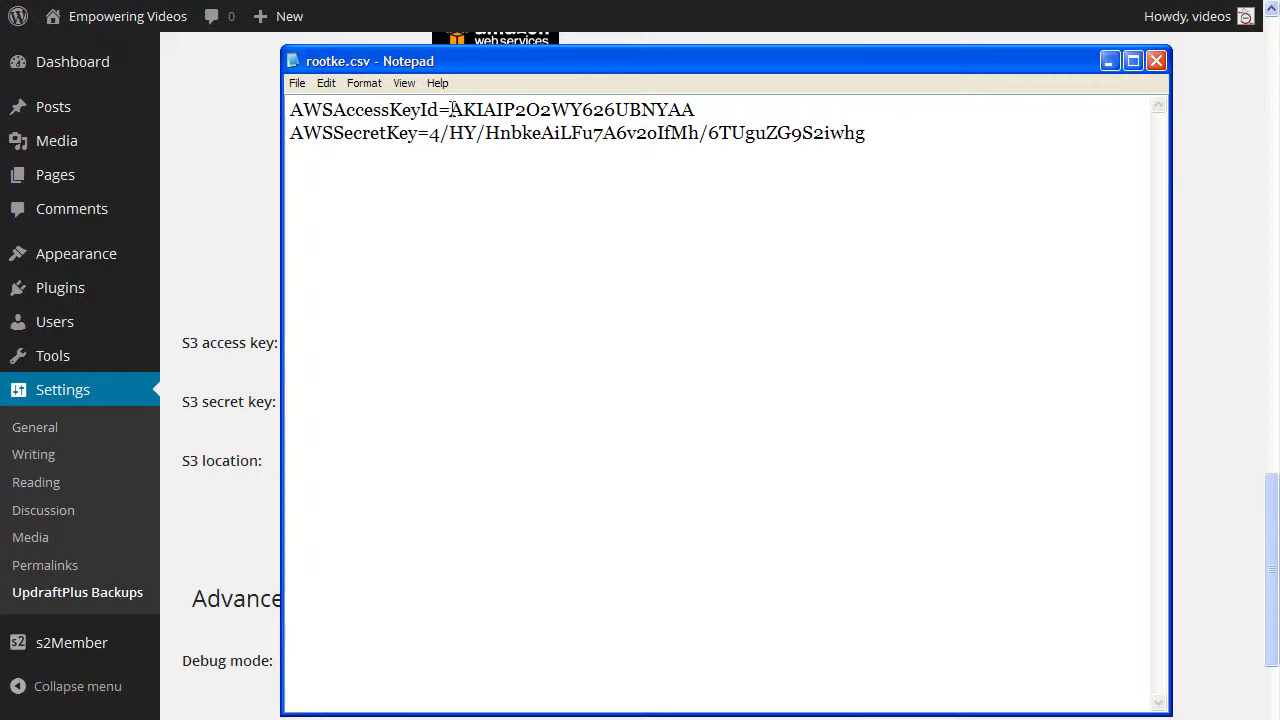
pyautogui.moveTo(450, 110); pyautogui.dragTo(703, 117)
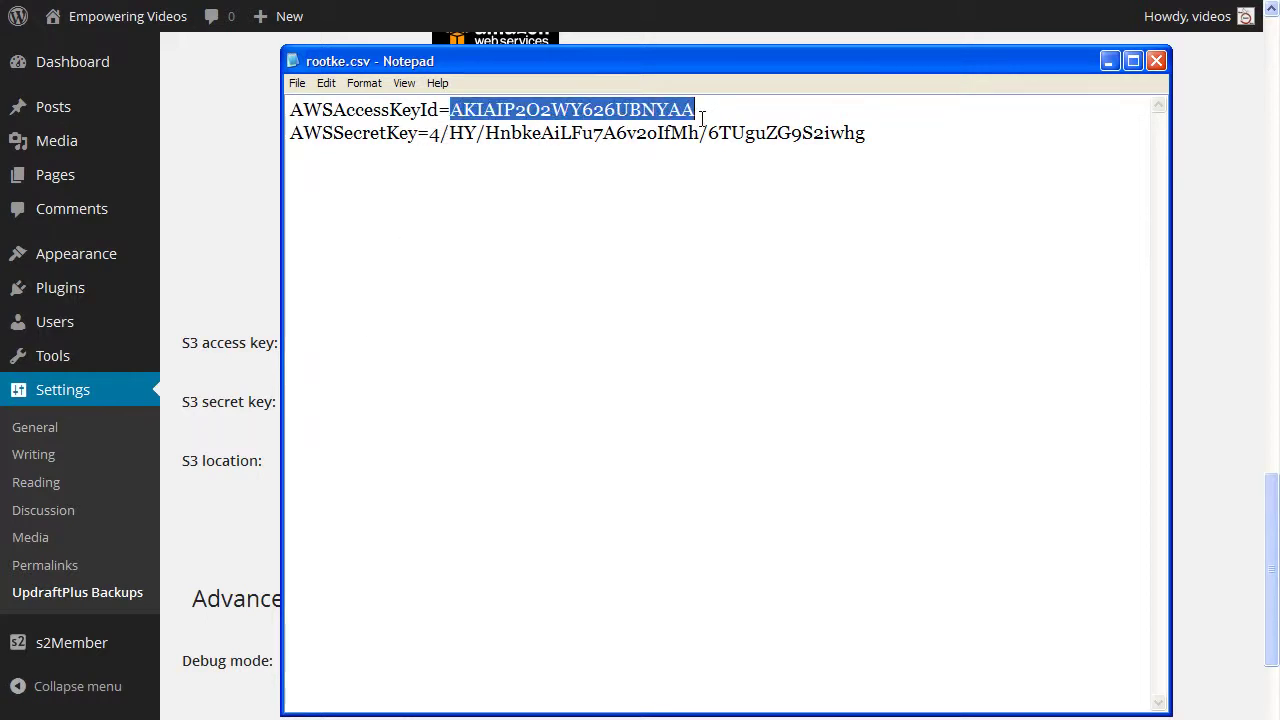
pyautogui.rightClick(672, 122)
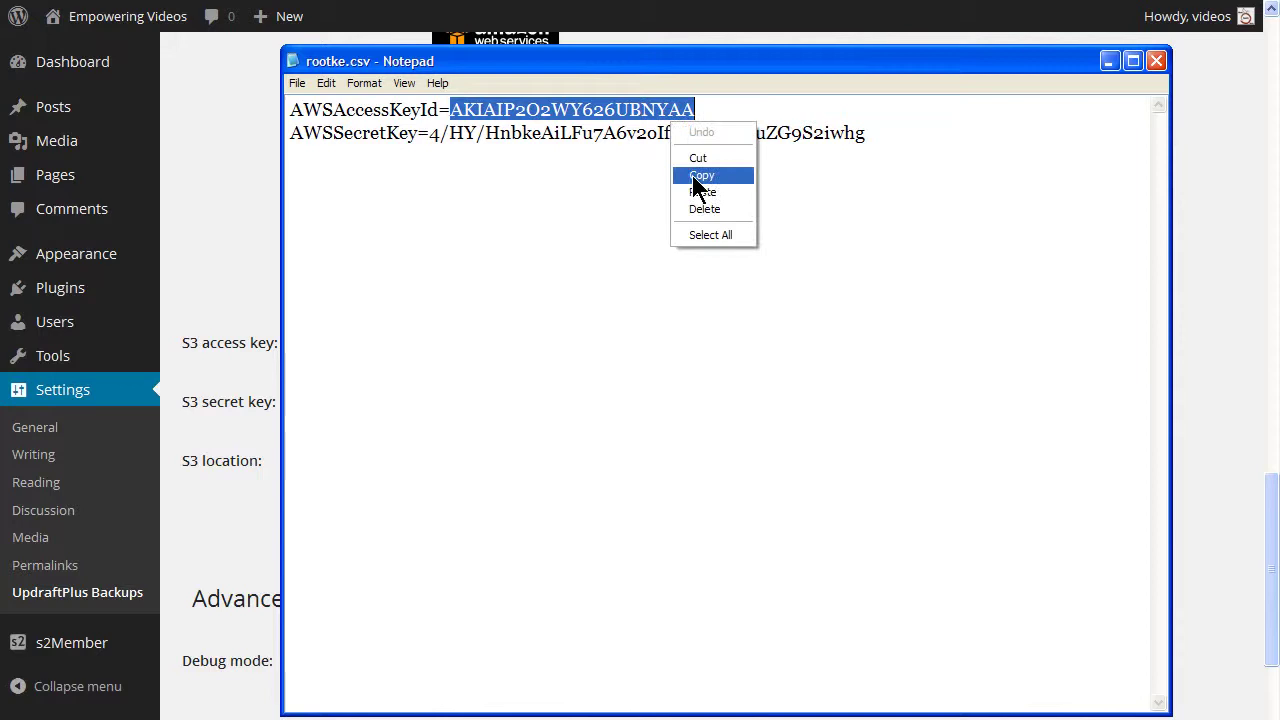
pyautogui.click(701, 175)
pyautogui.click(246, 277)
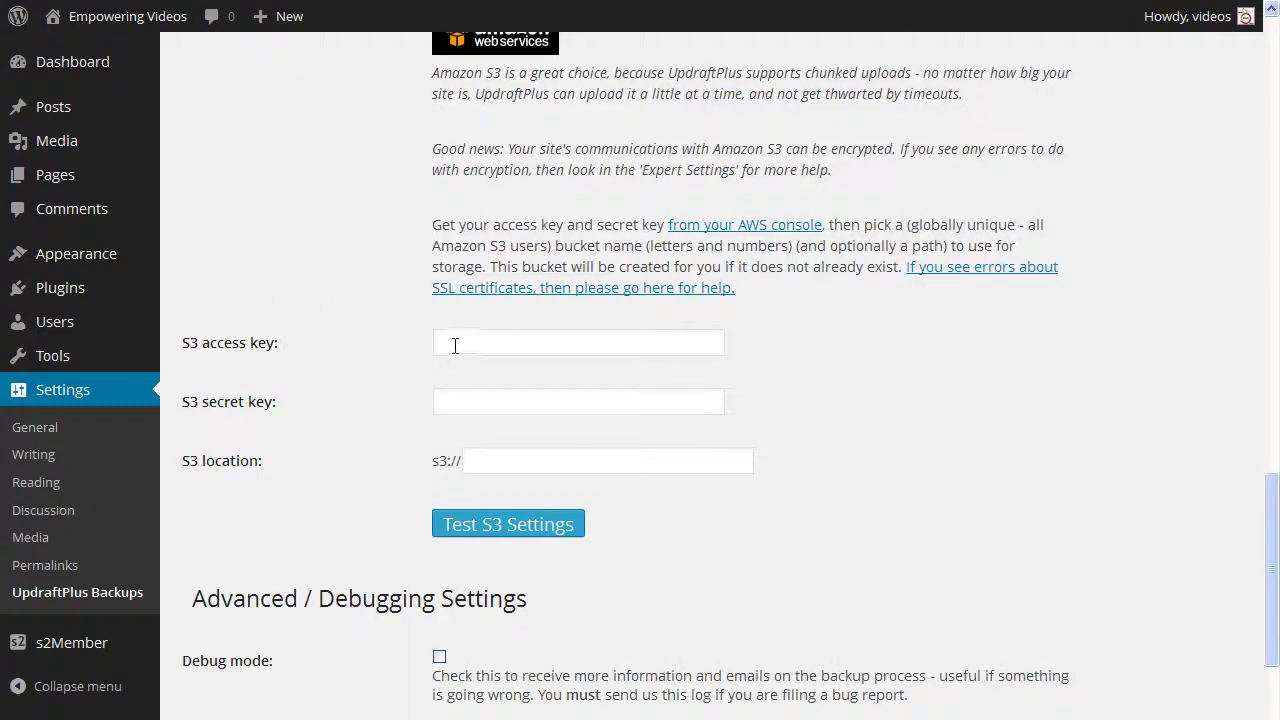
pyautogui.rightClick(454, 345)
pyautogui.click(496, 420)
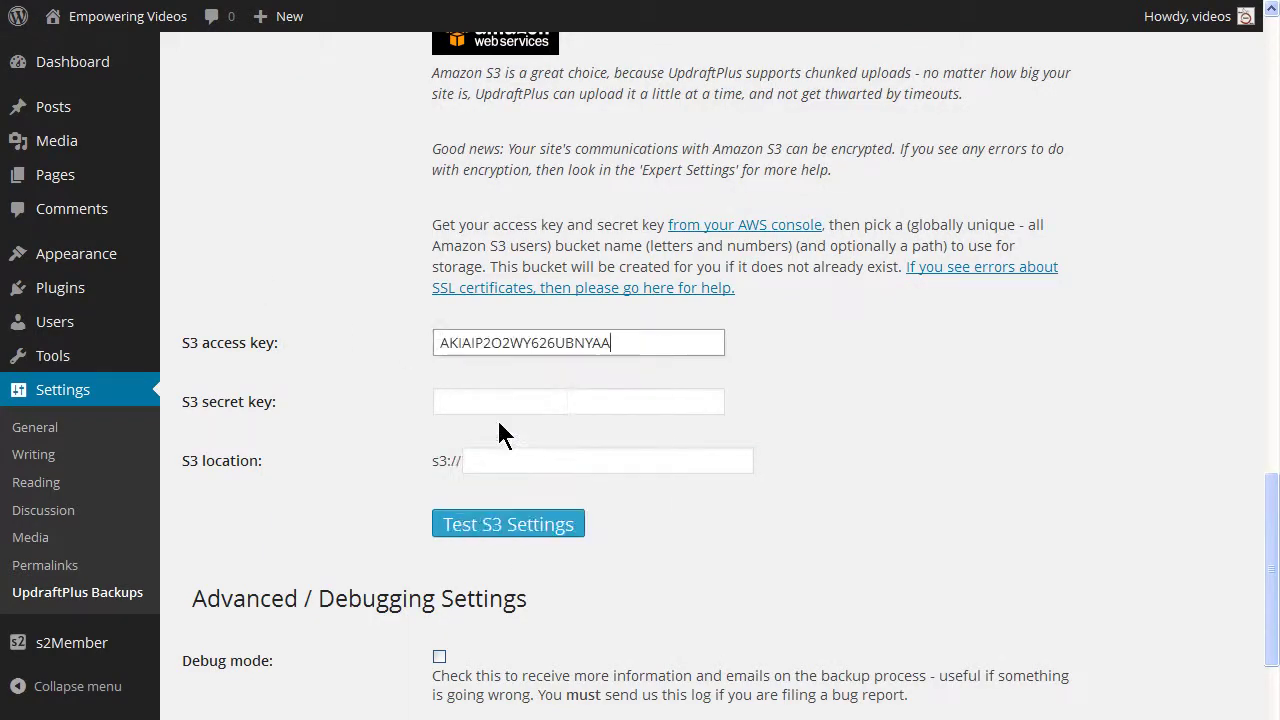
# Step: Copy the secret key from rootke.csv into the S3 secret key field
pyautogui.hotkey('alt', 'Tab')
pyautogui.moveTo(429, 133); pyautogui.dragTo(877, 140)
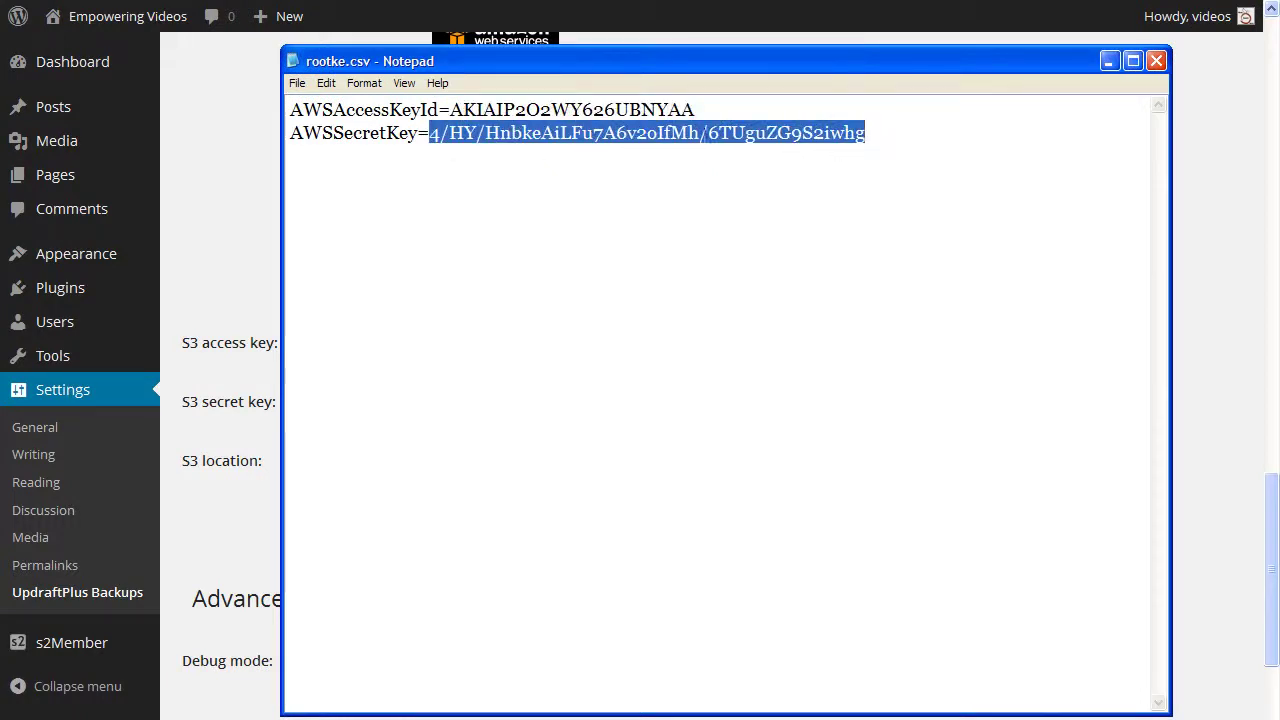
pyautogui.rightClick(708, 147)
pyautogui.click(735, 189)
pyautogui.hotkey('alt', 'Tab')
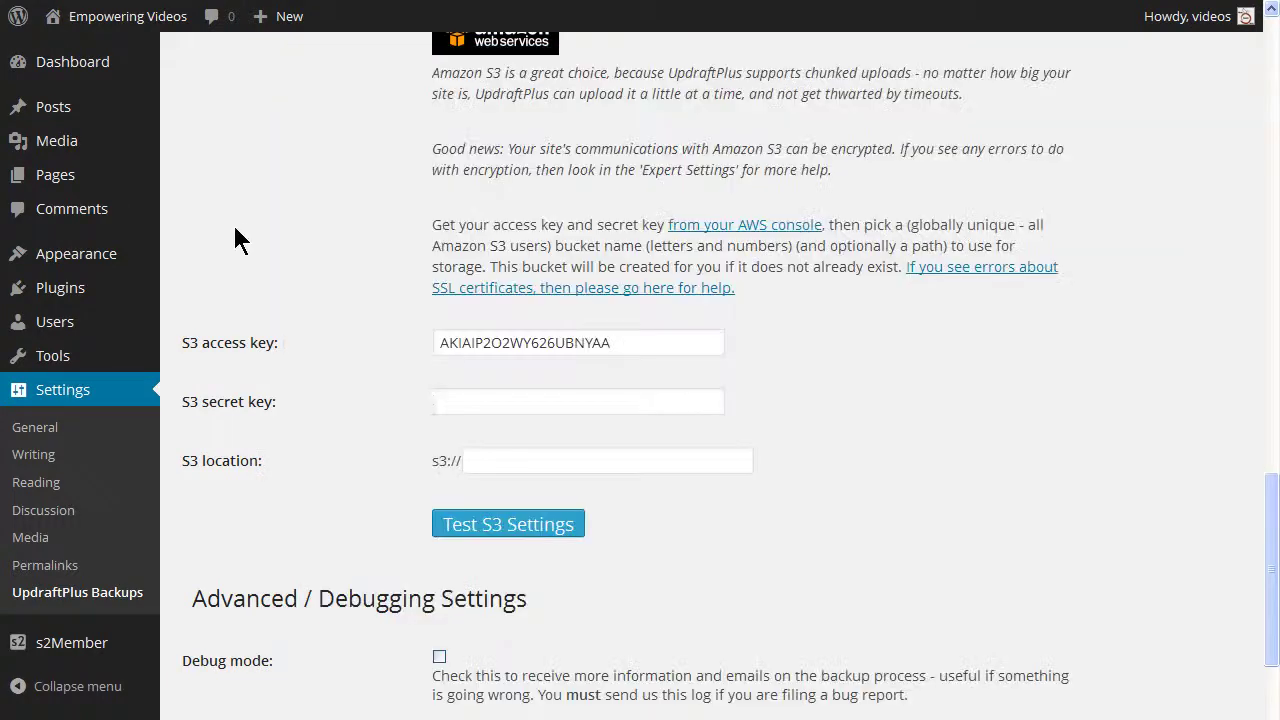
pyautogui.click(441, 400)
pyautogui.rightClick(443, 401)
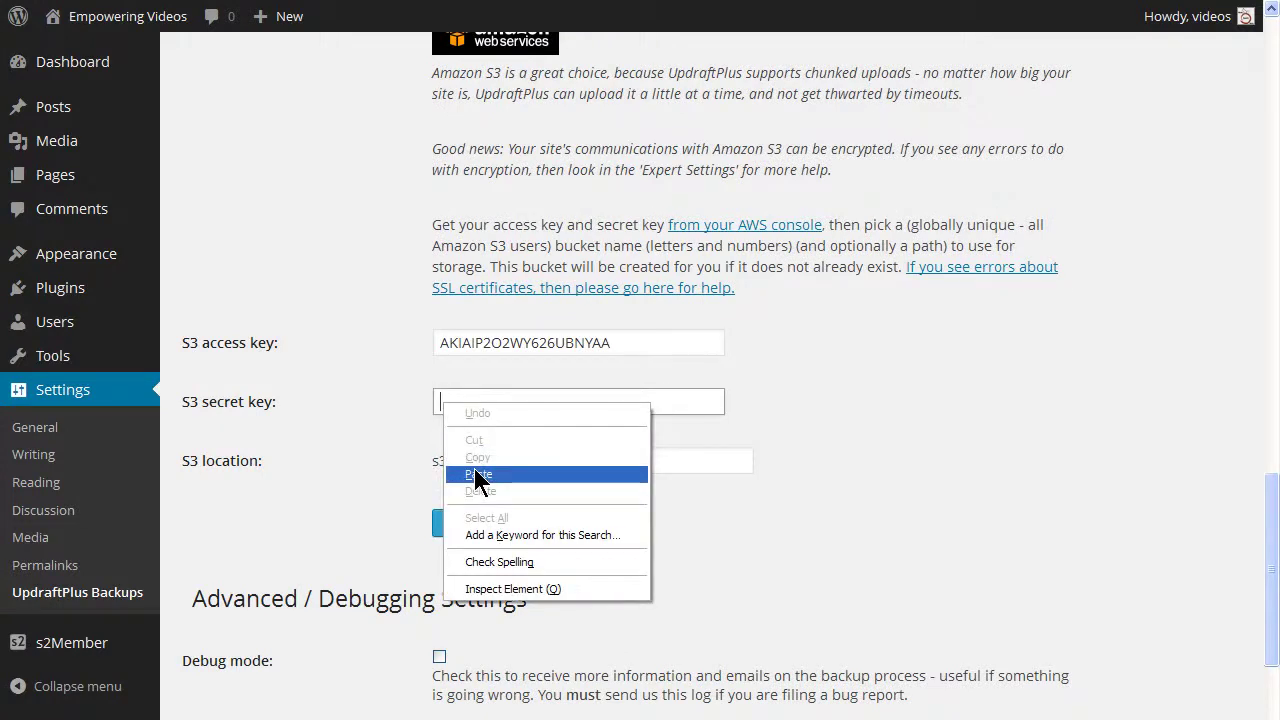
pyautogui.click(474, 472)
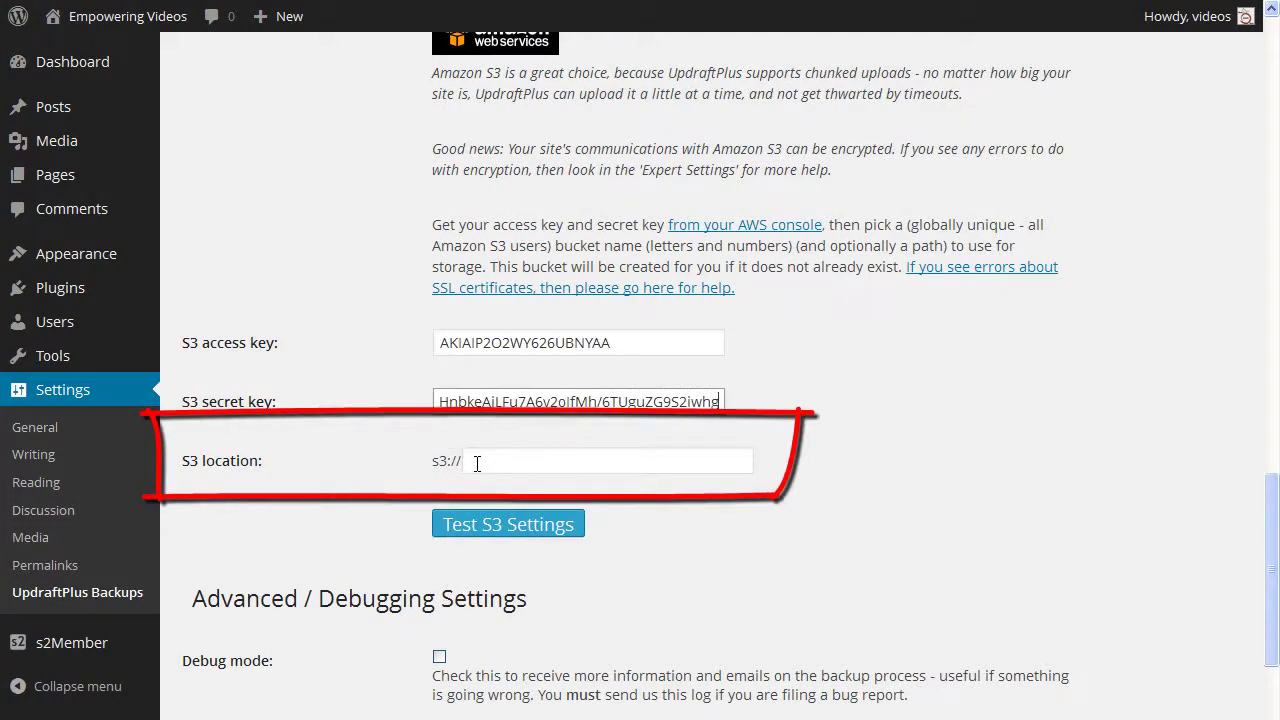
# Step: Set the S3 location to empowering-videos and confirm the S3 settings test succeeds
pyautogui.click(476, 462)
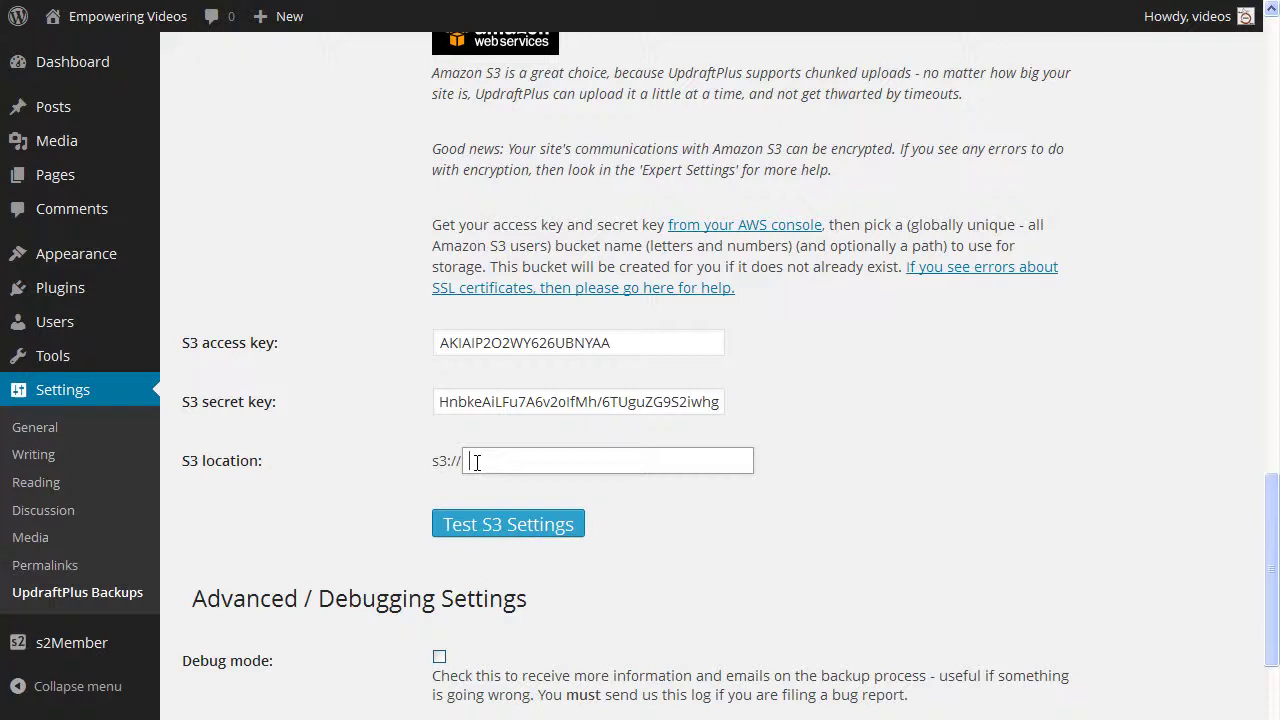
pyautogui.write('empowering-videos')
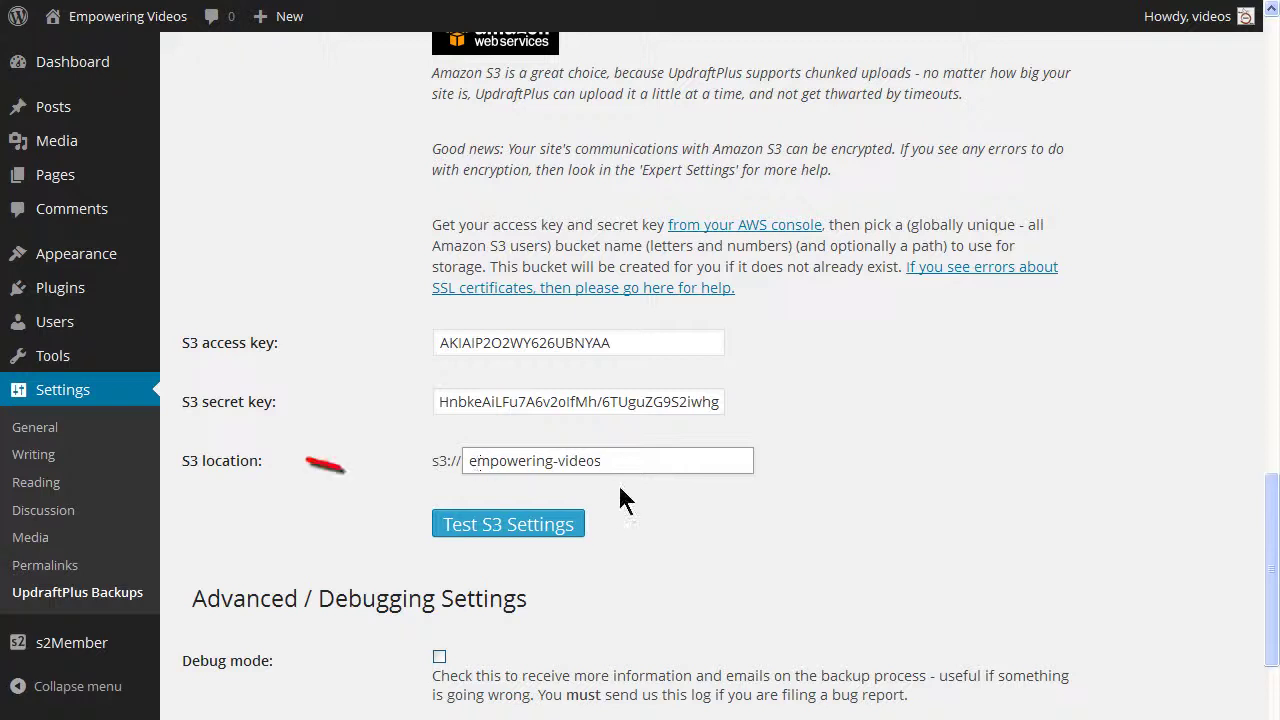
pyautogui.click(530, 538)
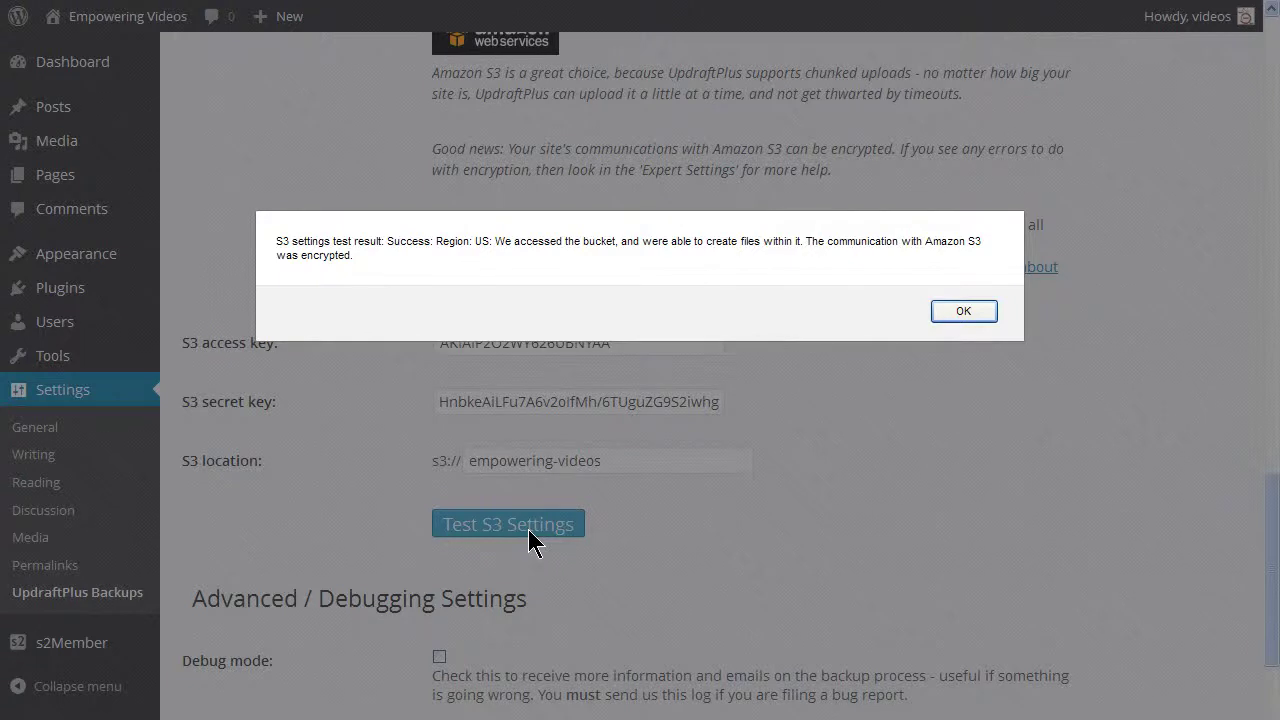
pyautogui.click(960, 310)
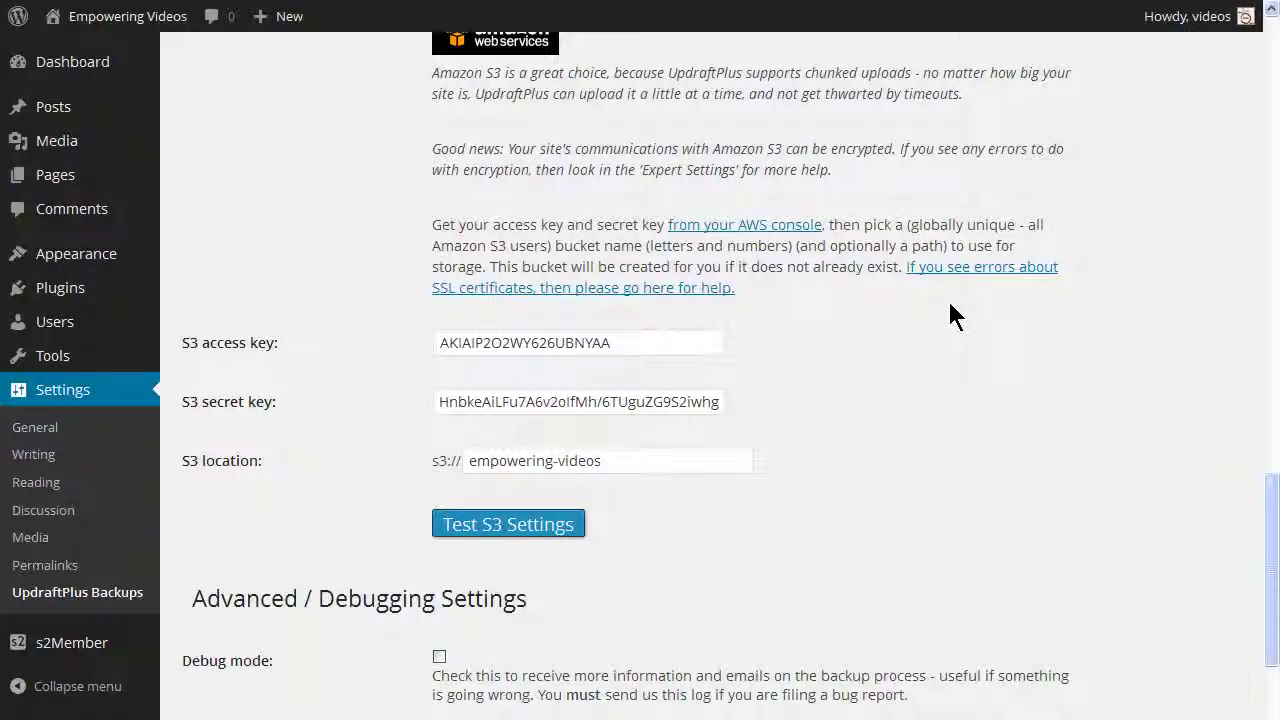
pyautogui.moveTo(1269, 509); pyautogui.dragTo(1266, 586)
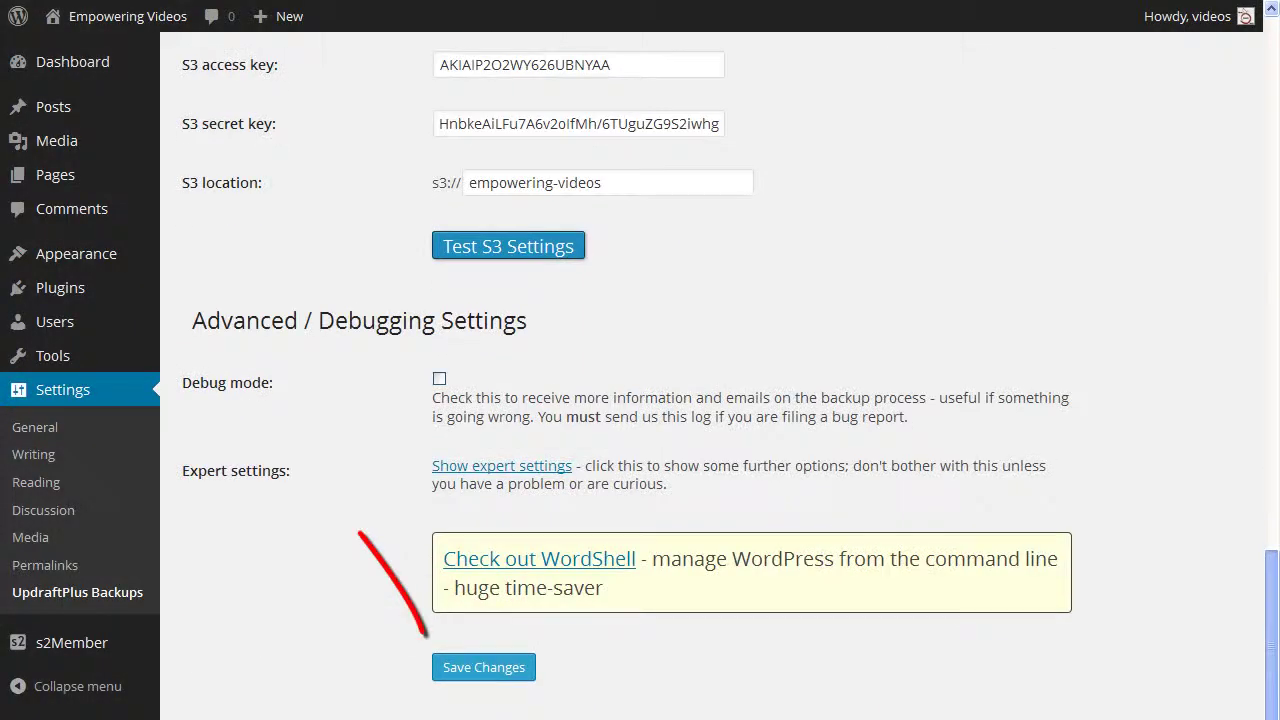
# Step: Save the S3 settings and include Themes in the file backup
pyautogui.click(488, 667)
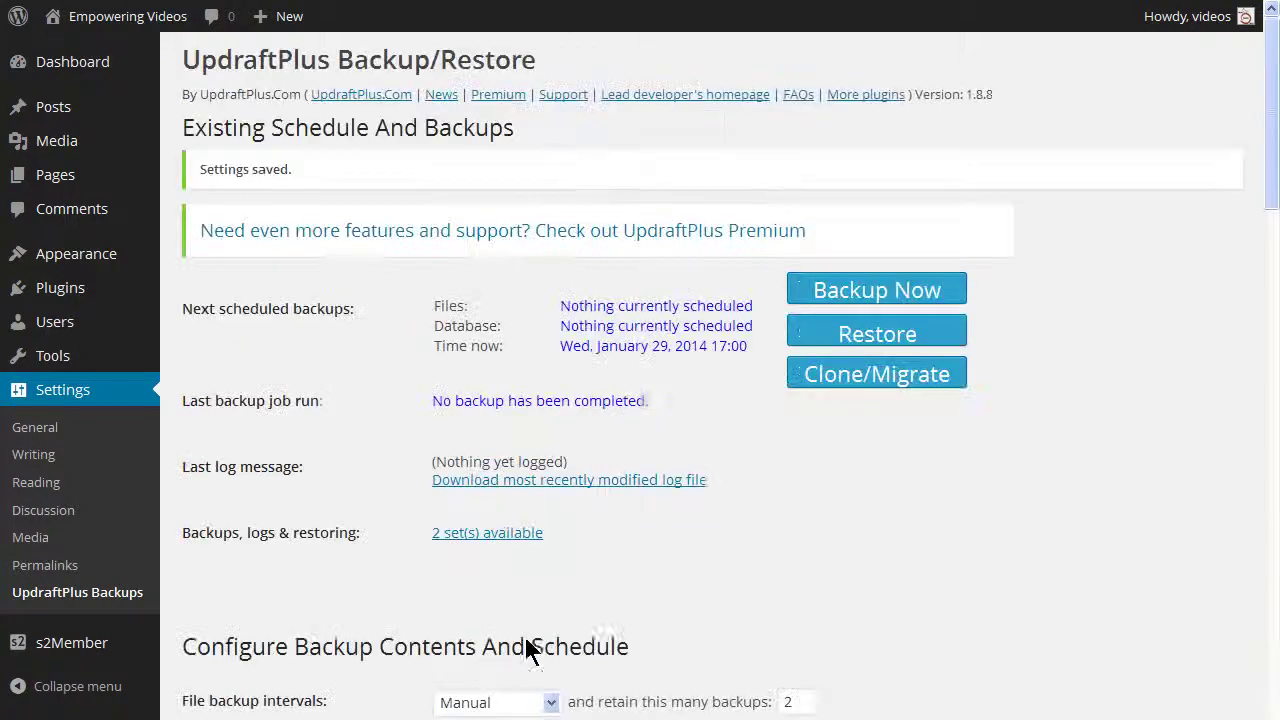
pyautogui.moveTo(1269, 177); pyautogui.dragTo(1266, 394)
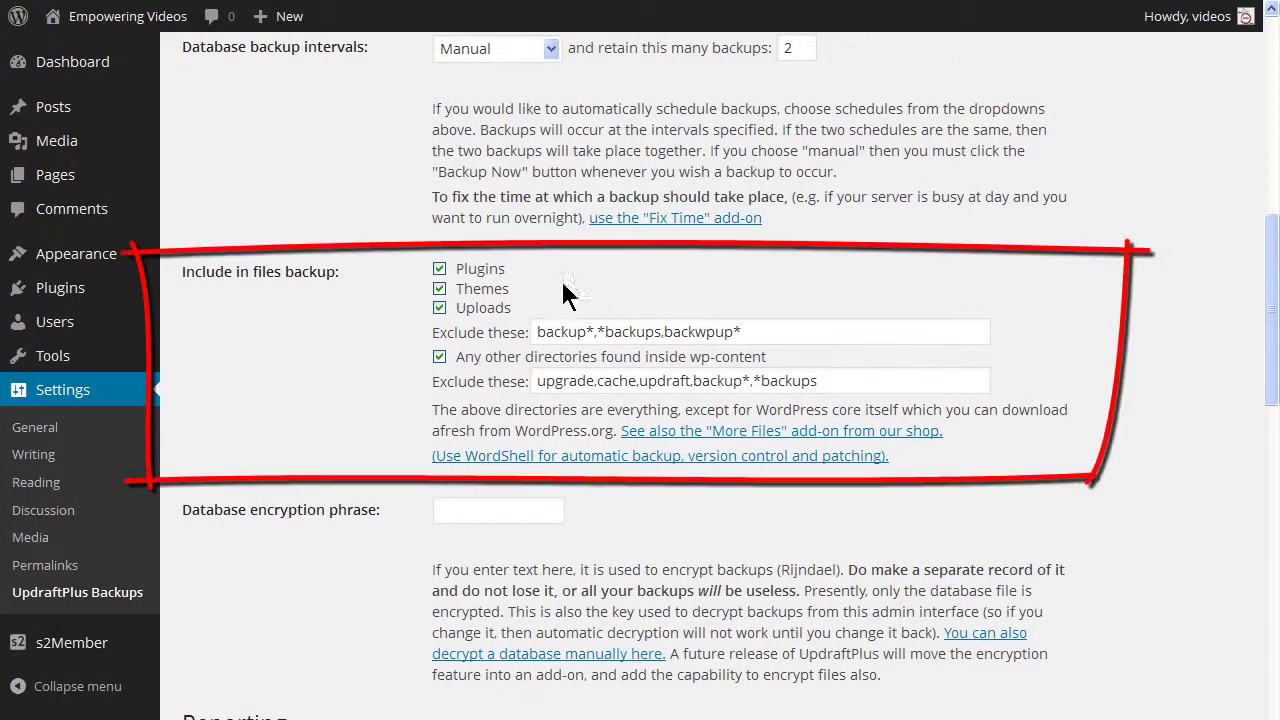
pyautogui.click(439, 288)
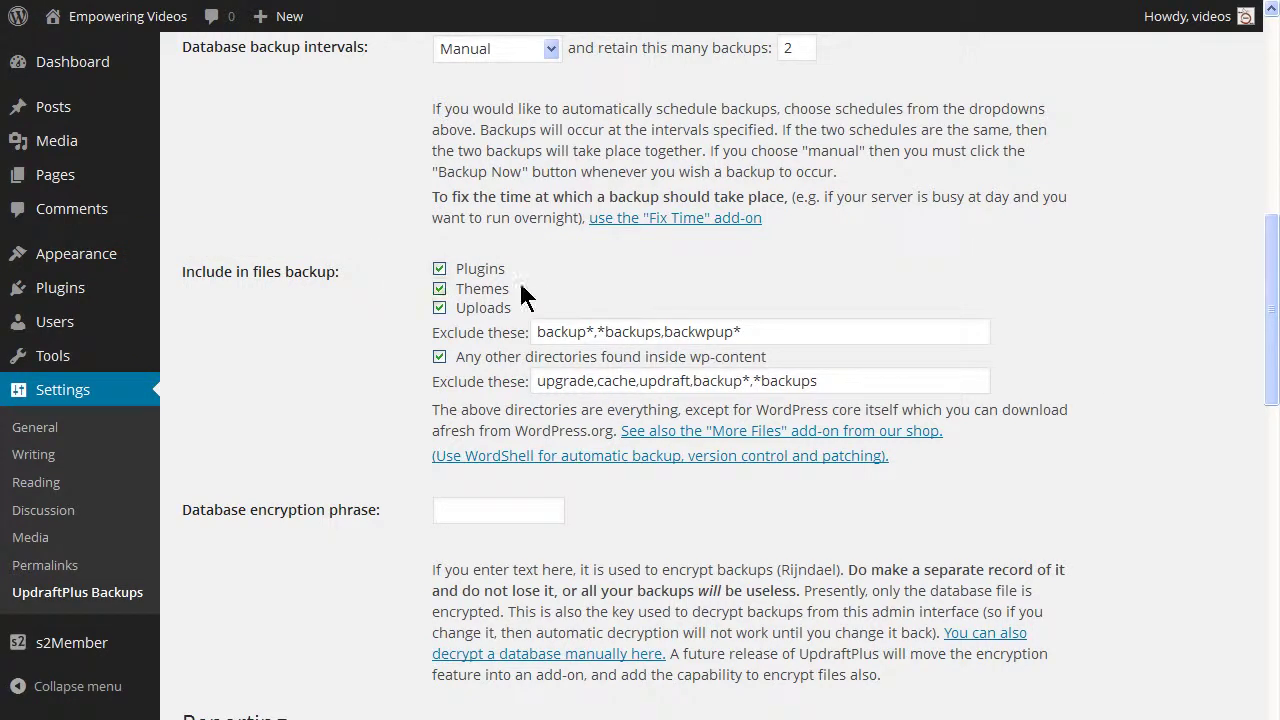
pyautogui.moveTo(1271, 300); pyautogui.dragTo(1272, 200)
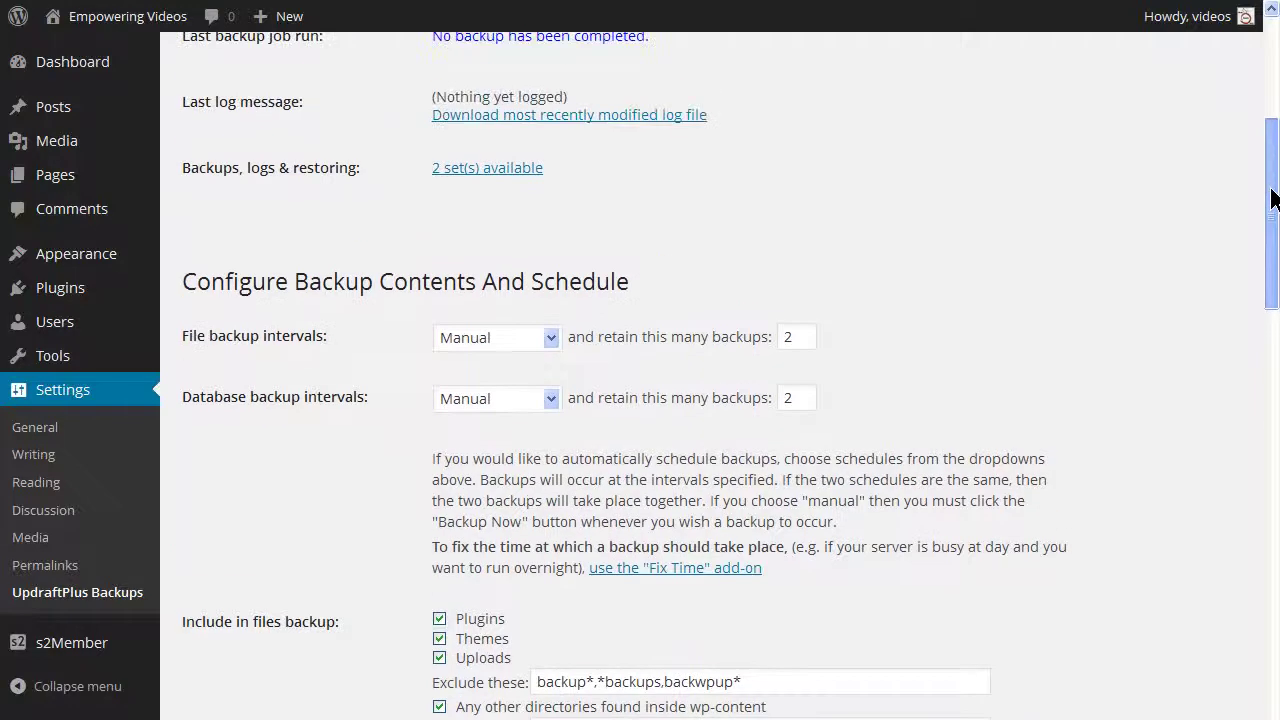
# Step: Schedule file and database backups daily, retaining 3 backups of each
pyautogui.click(549, 338)
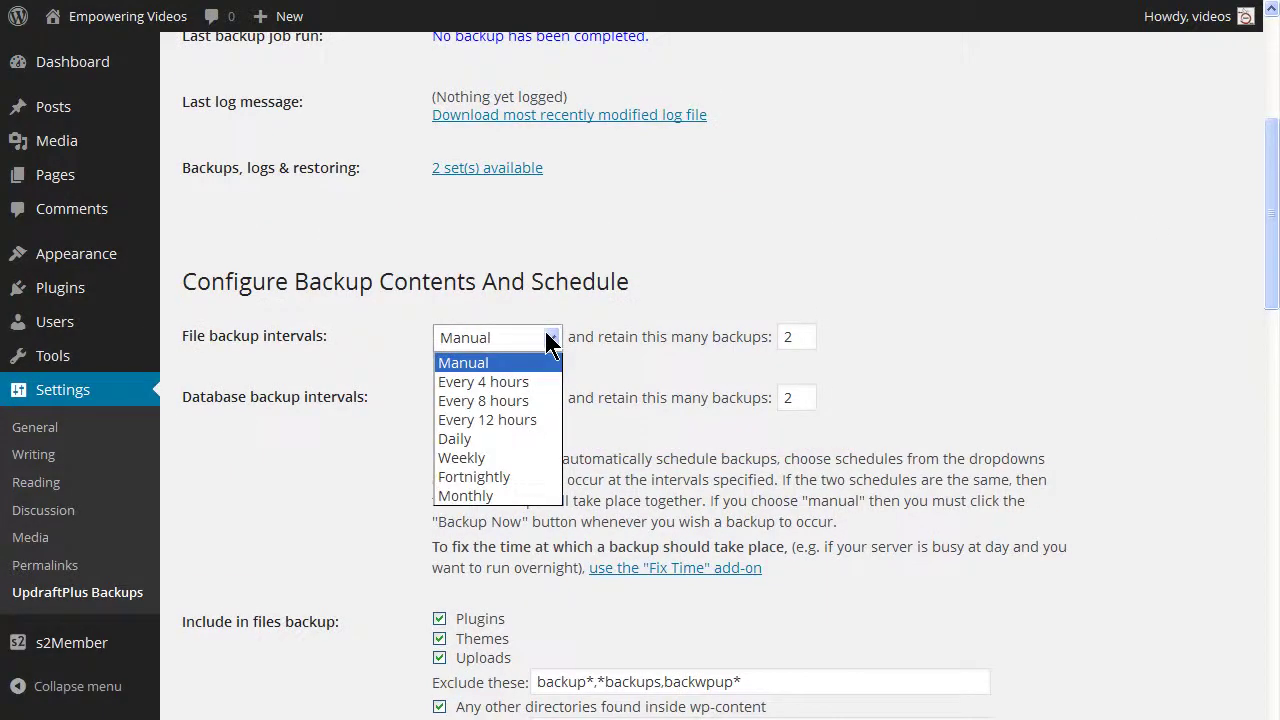
pyautogui.click(455, 440)
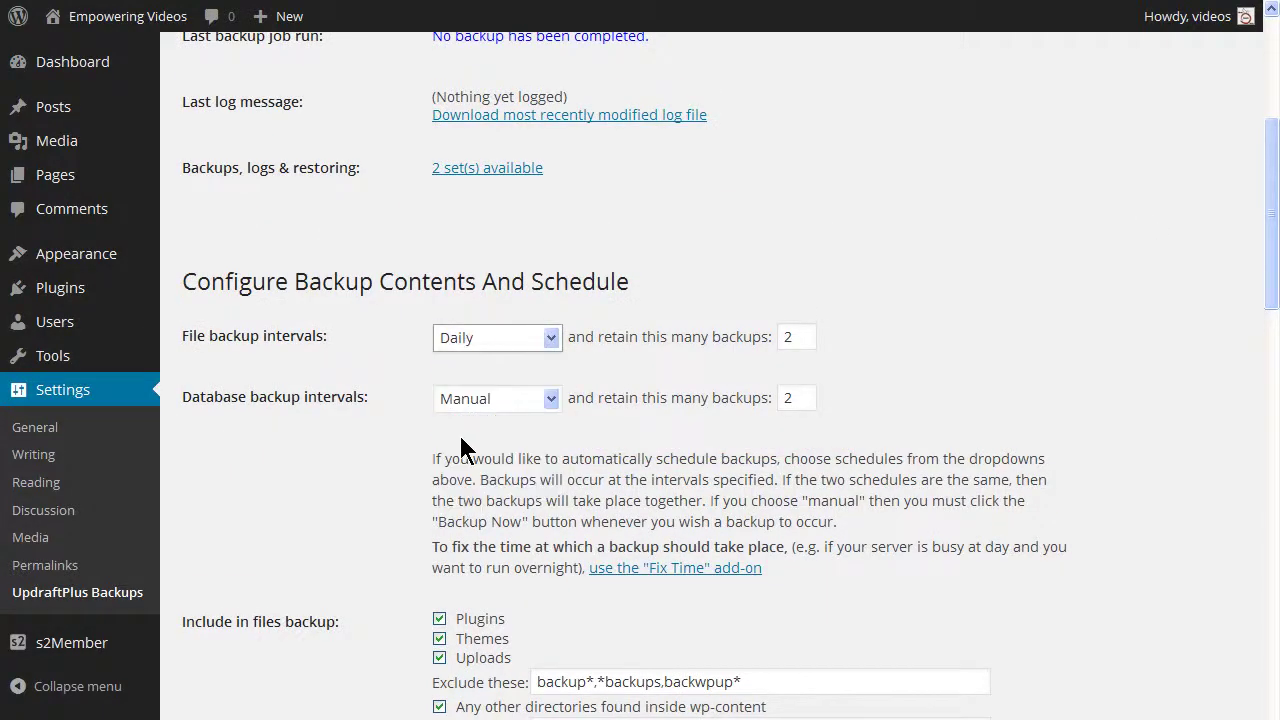
pyautogui.moveTo(795, 338); pyautogui.dragTo(776, 340)
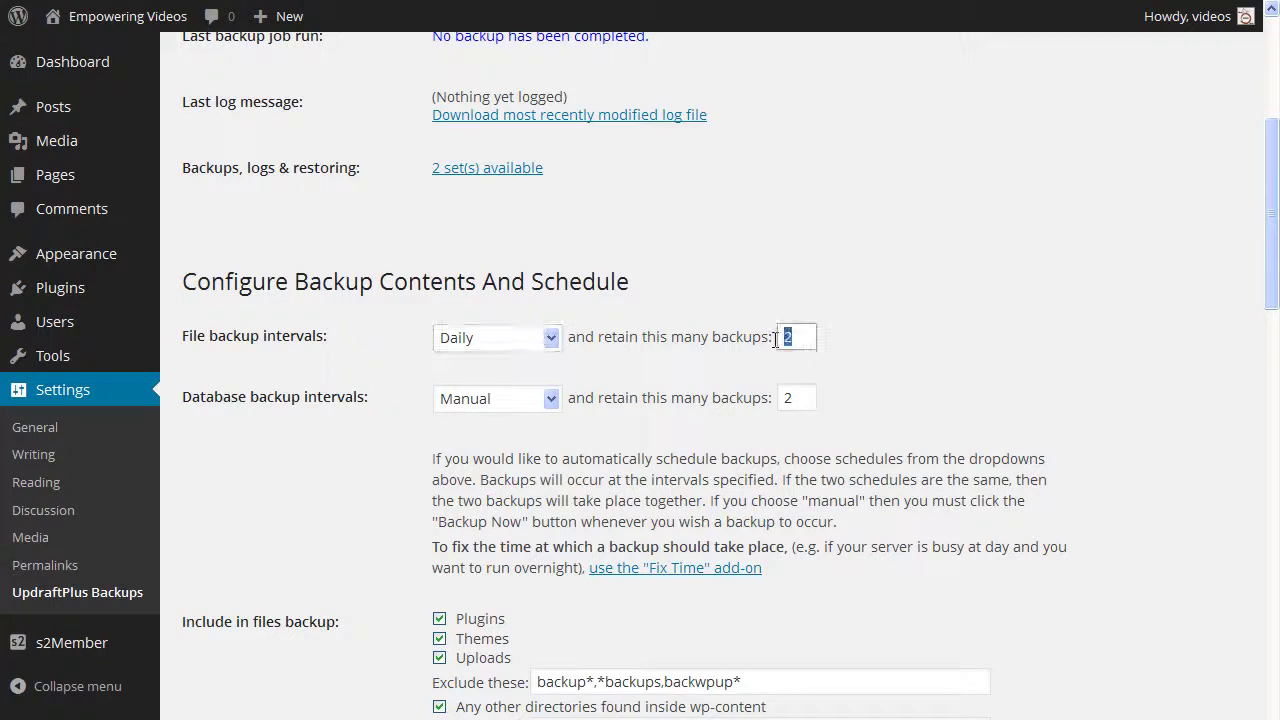
pyautogui.write('3')
pyautogui.click(551, 399)
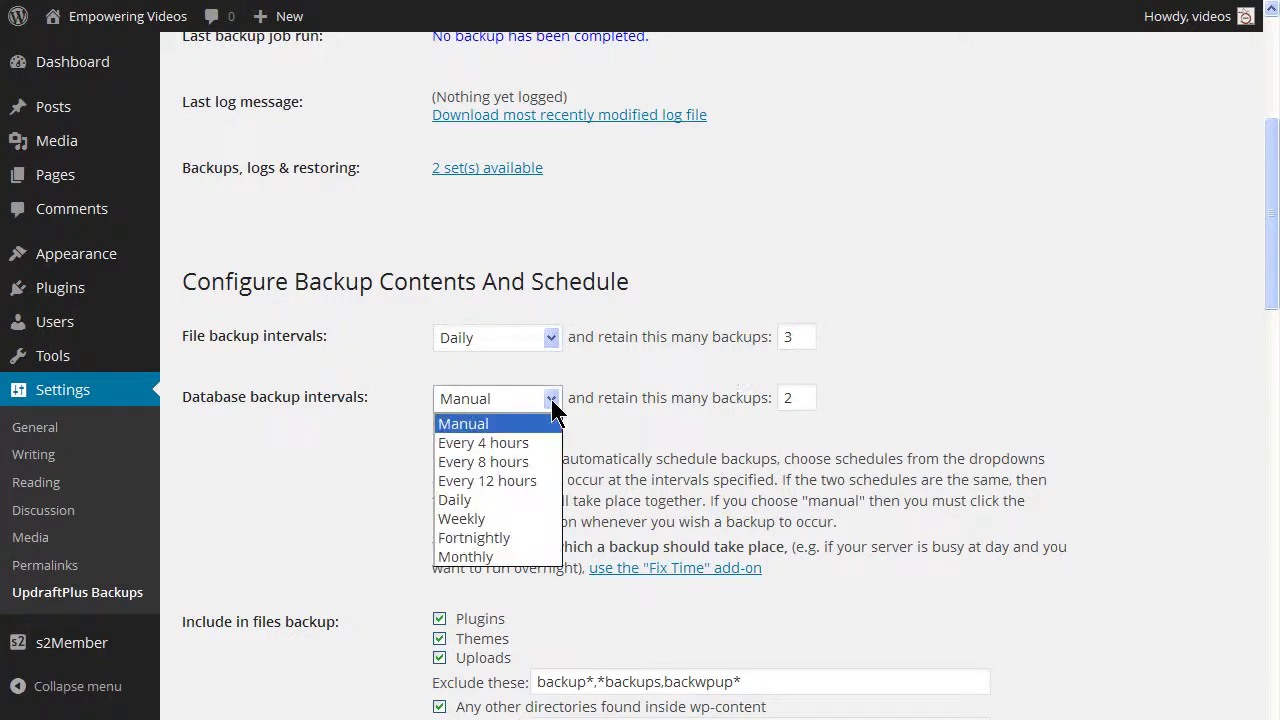
pyautogui.click(466, 500)
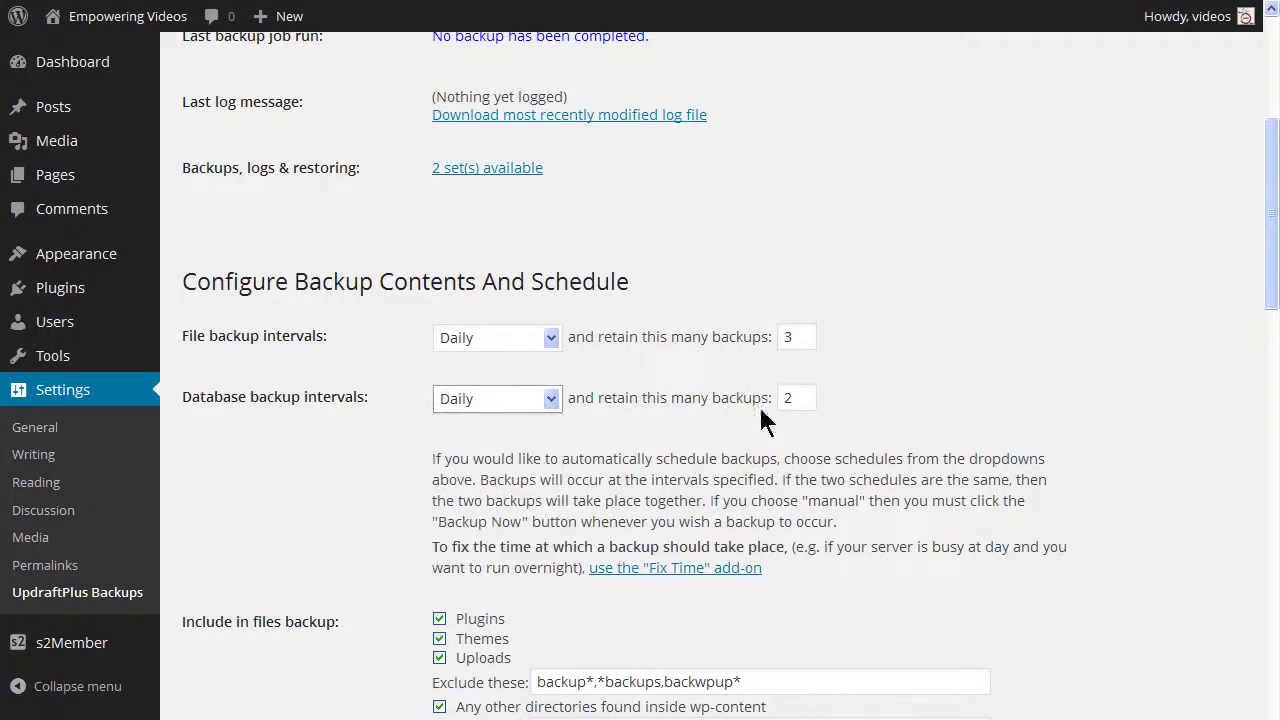
pyautogui.moveTo(803, 397); pyautogui.dragTo(778, 398)
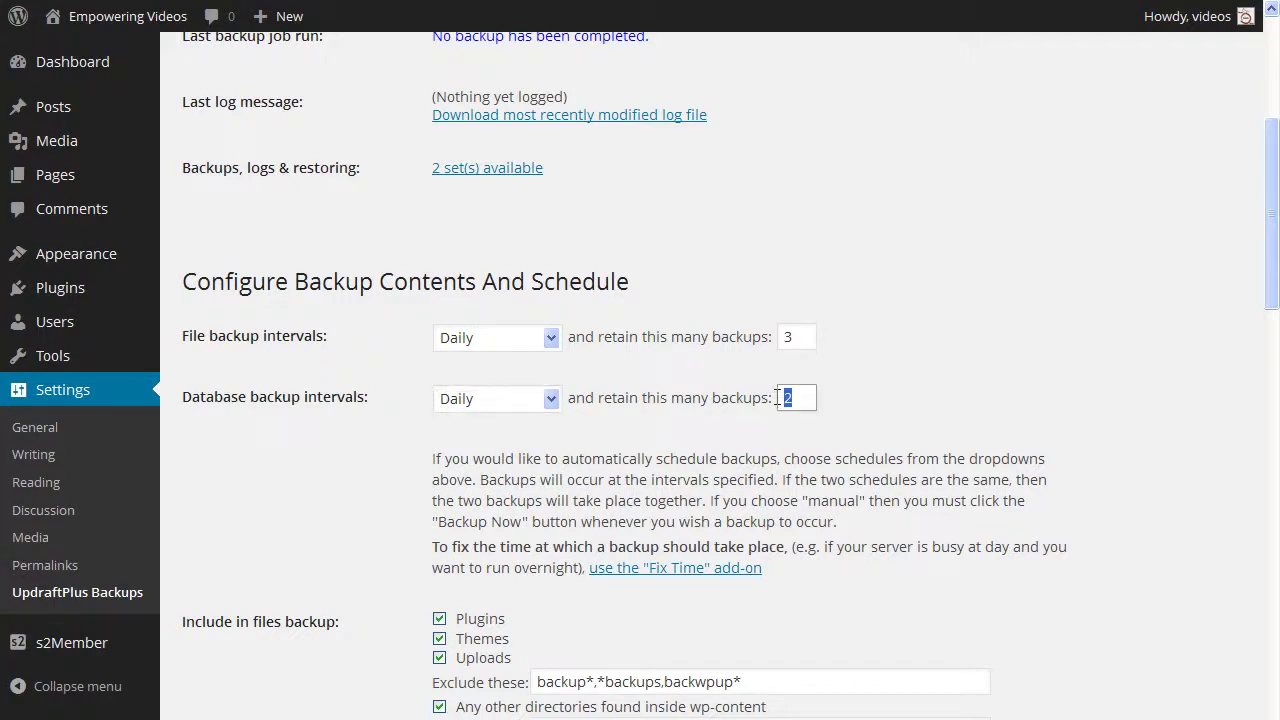
pyautogui.write('3')
pyautogui.moveTo(1270, 294); pyautogui.dragTo(1262, 690)
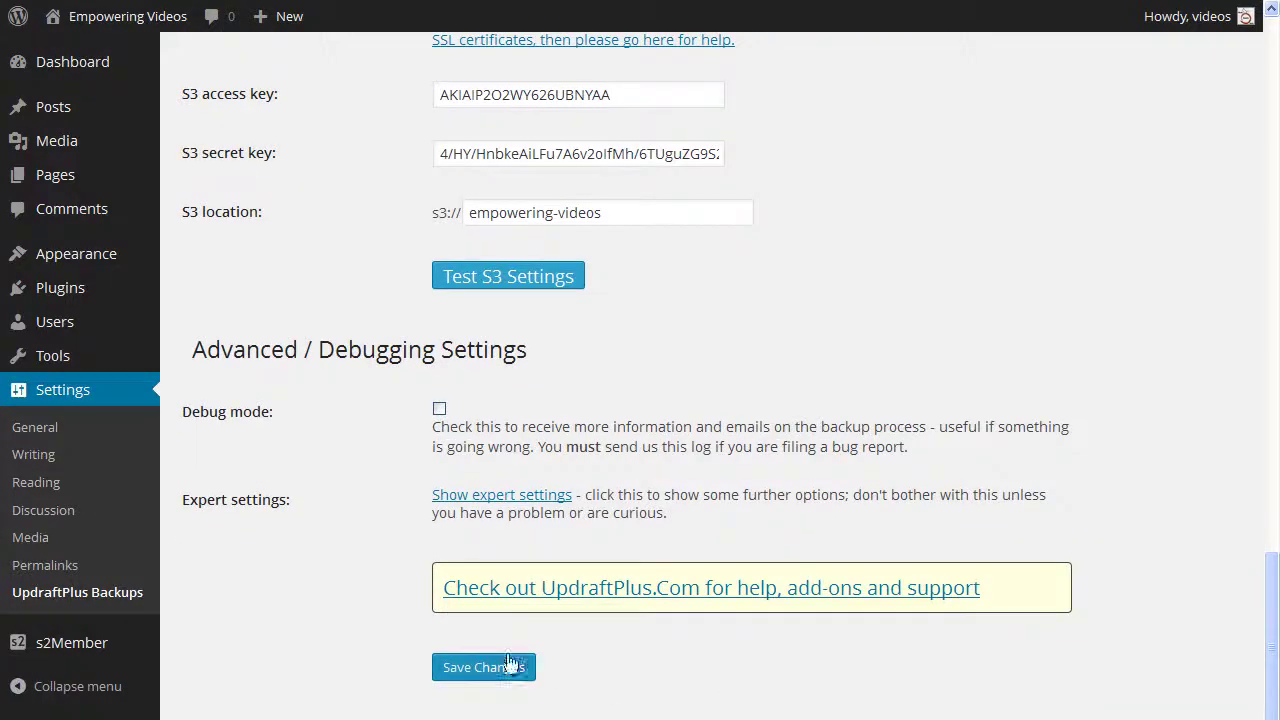
# Step: Save the schedule, run a one-time Backup Now, and list the existing backup sets
pyautogui.click(466, 673)
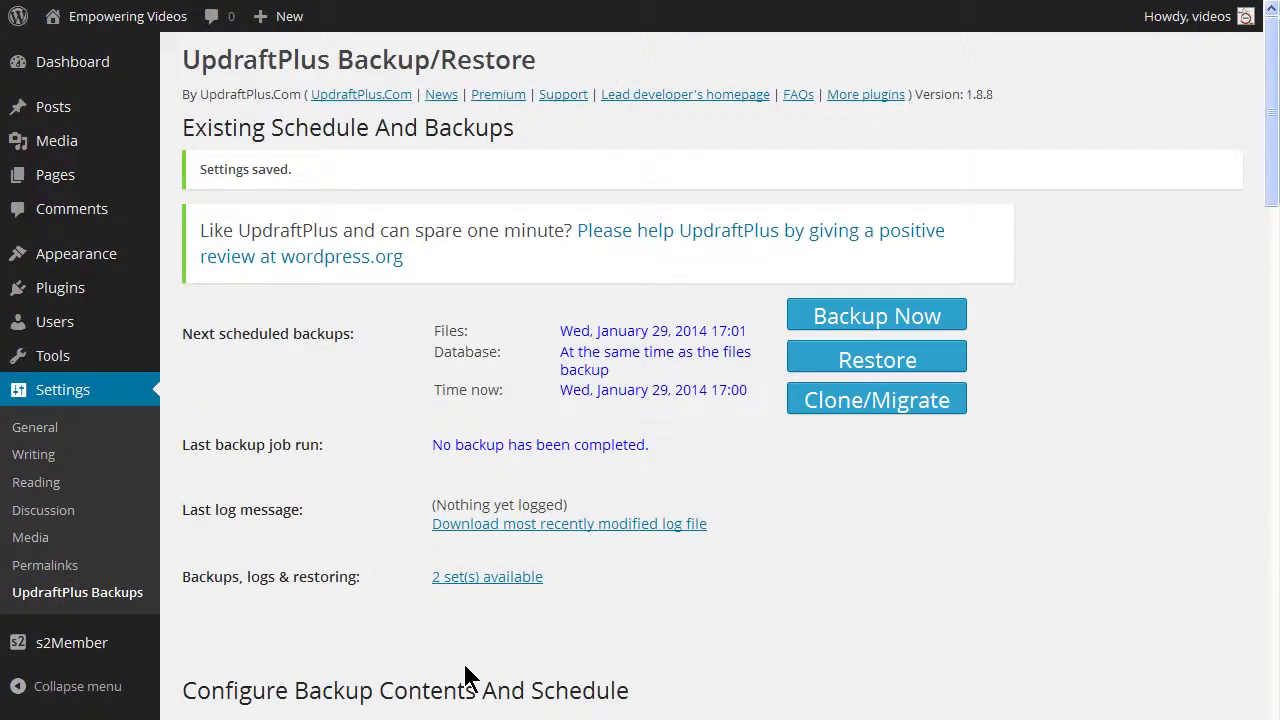
pyautogui.click(857, 323)
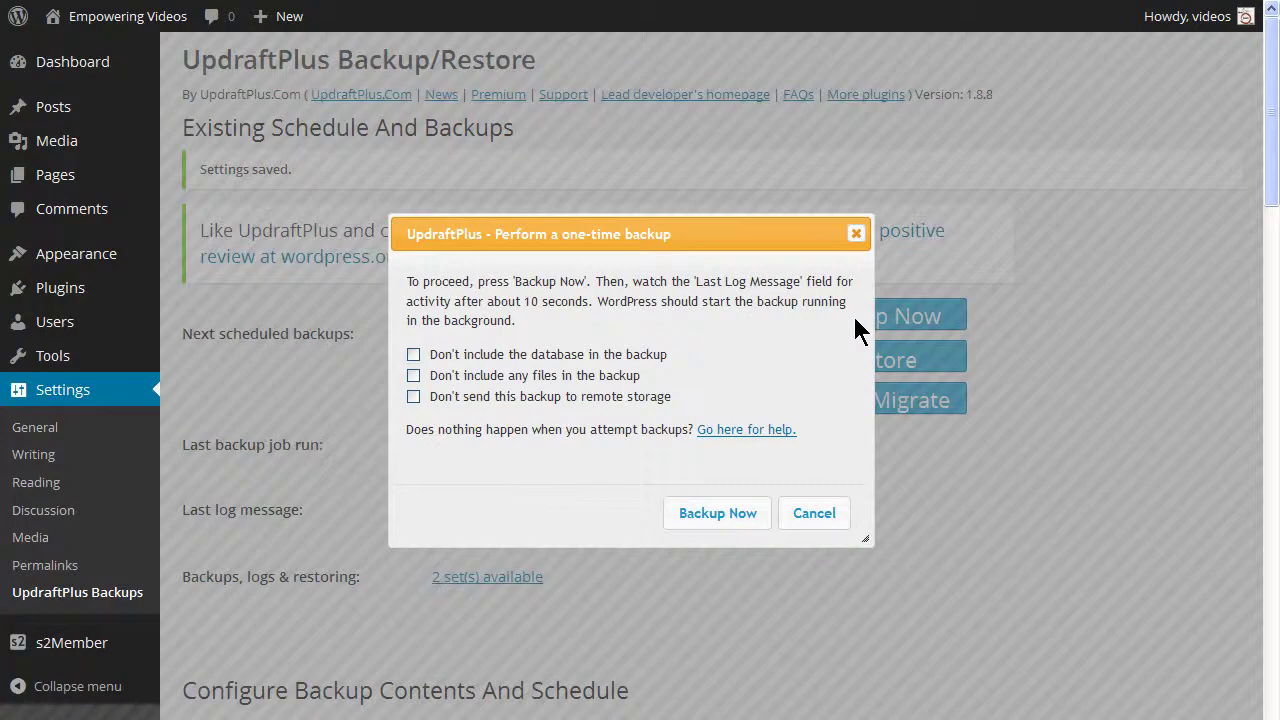
pyautogui.click(719, 515)
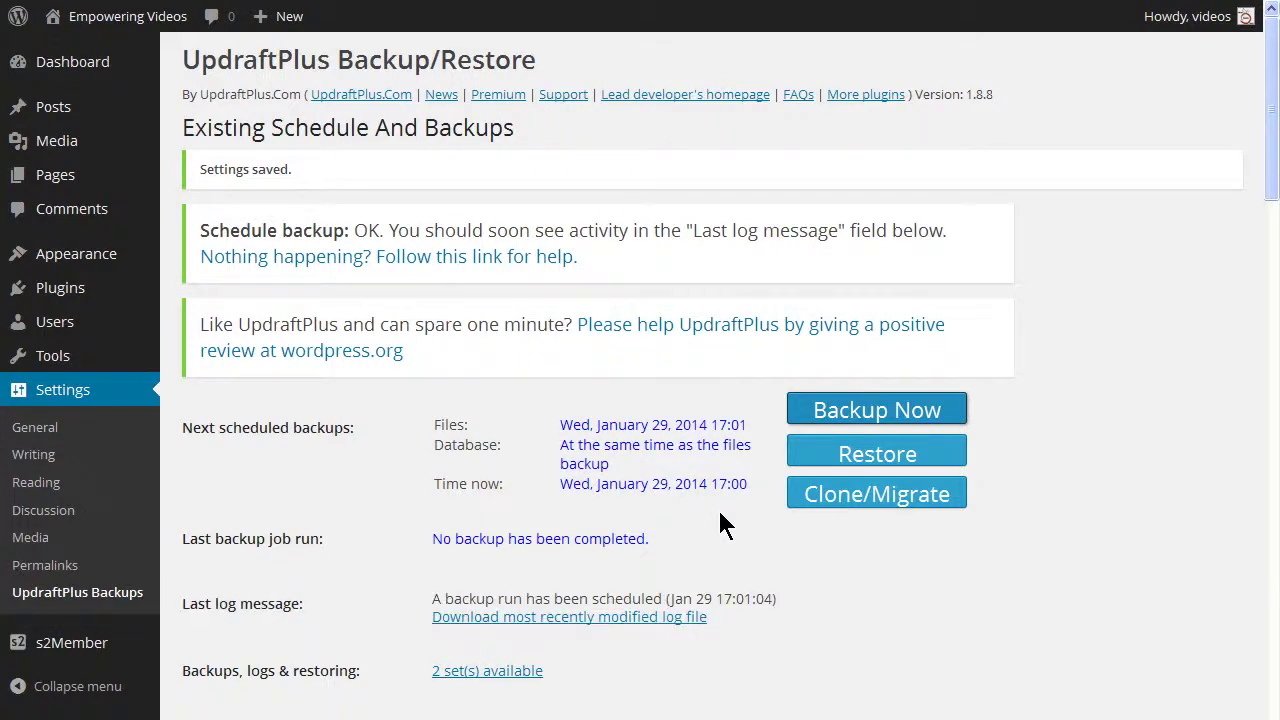
pyautogui.click(862, 458)
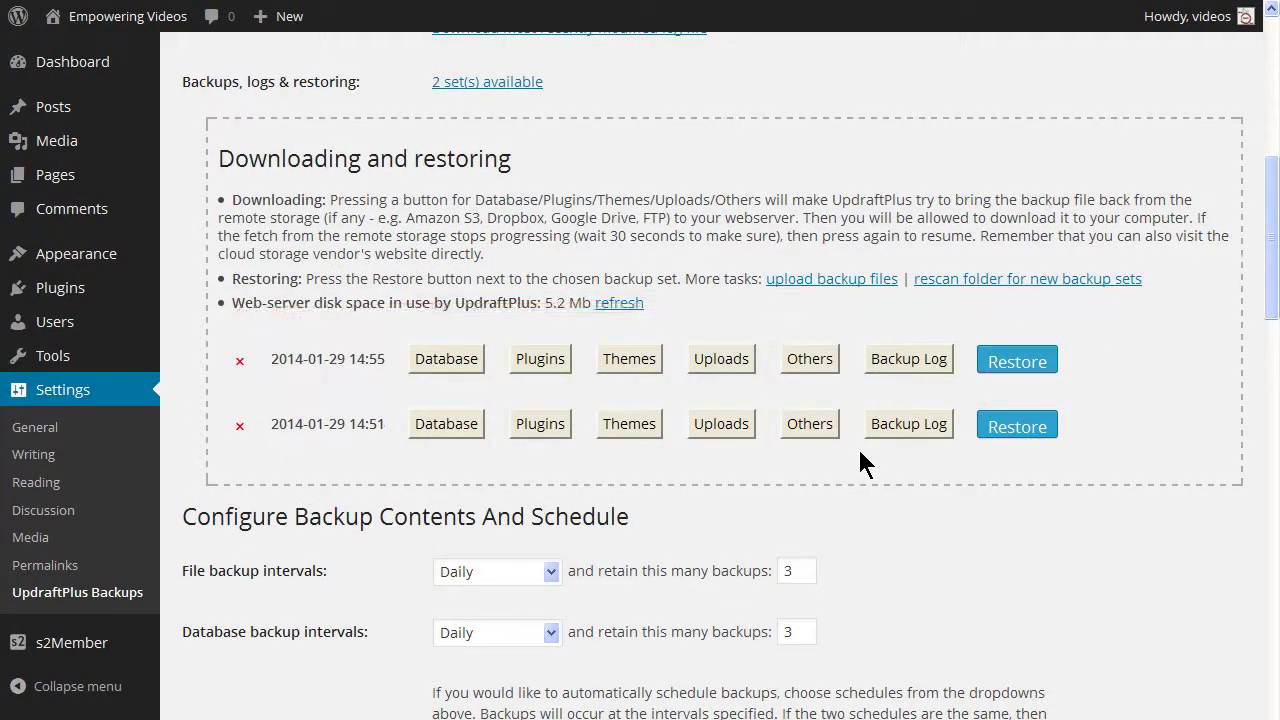
# Step: Restore Plugins, Themes, Uploads, Others and Database from the 14:55 backup set
pyautogui.click(1012, 364)
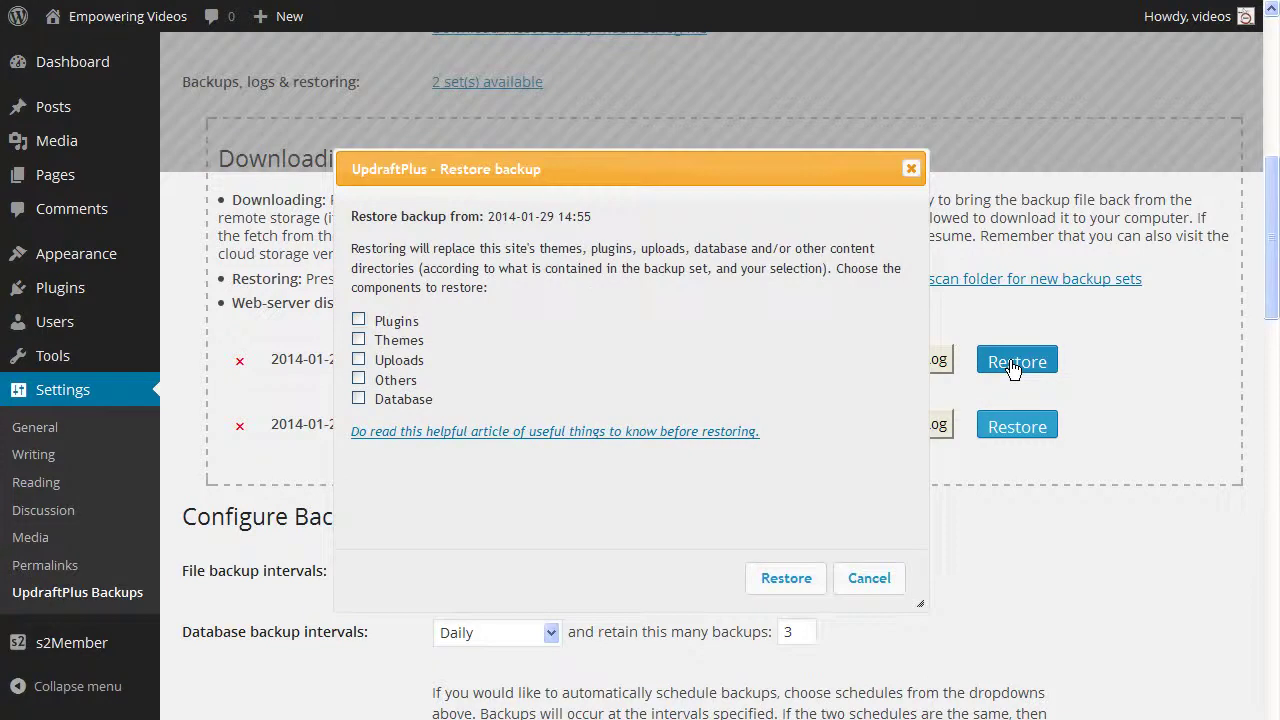
pyautogui.click(358, 320)
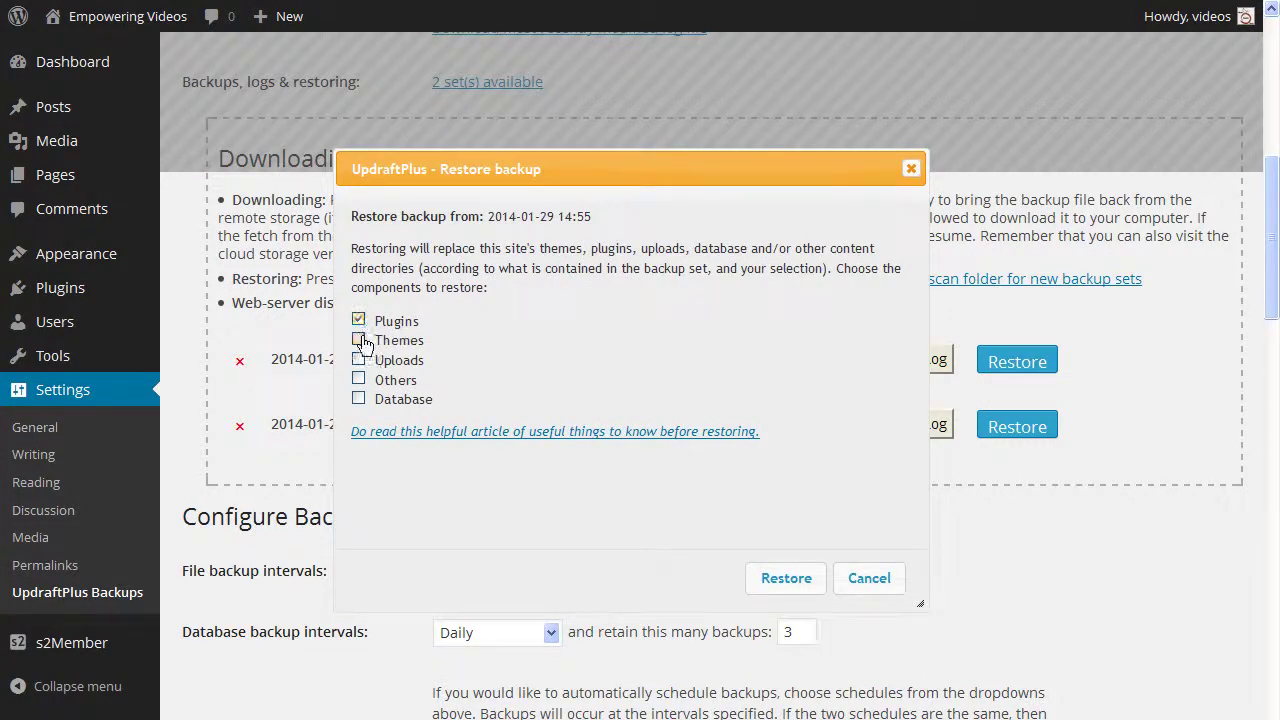
pyautogui.click(359, 340)
pyautogui.click(358, 360)
pyautogui.click(358, 379)
pyautogui.click(359, 400)
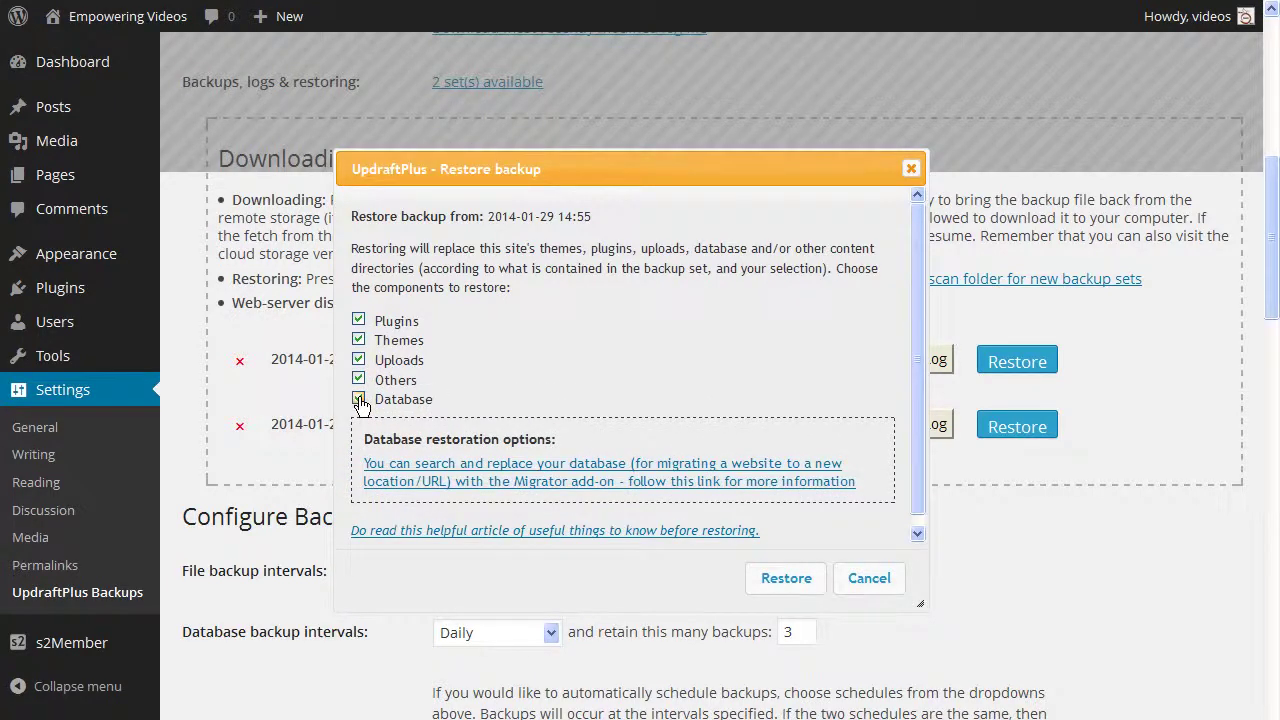
pyautogui.click(786, 580)
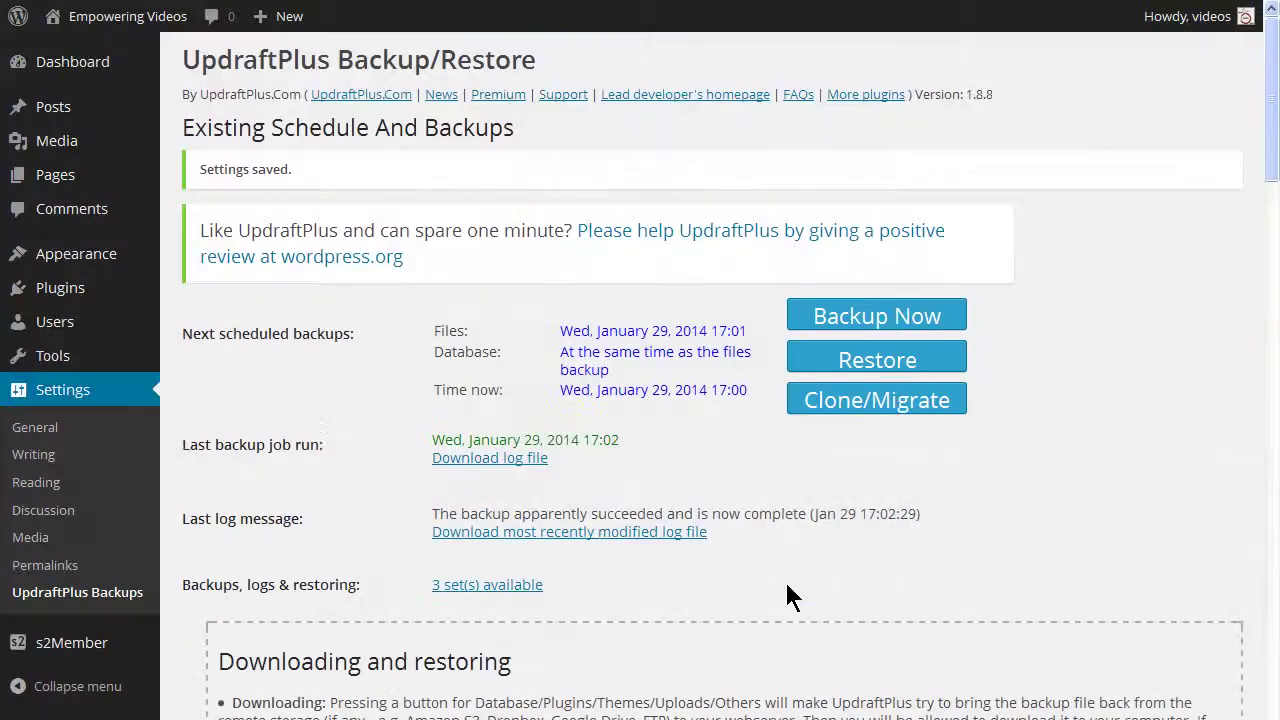